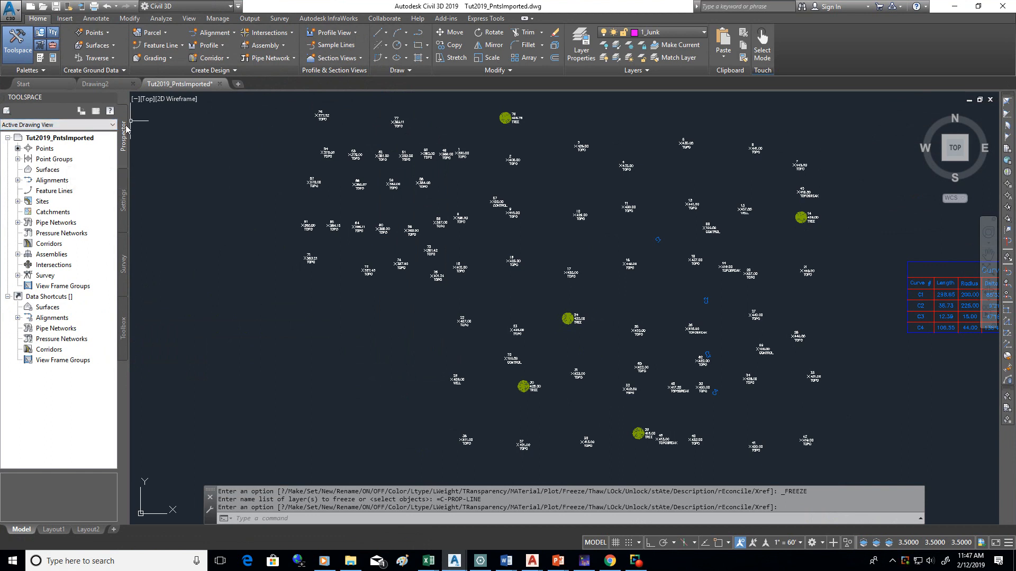
- Create a new point group named Topo1
right_click(48, 160)
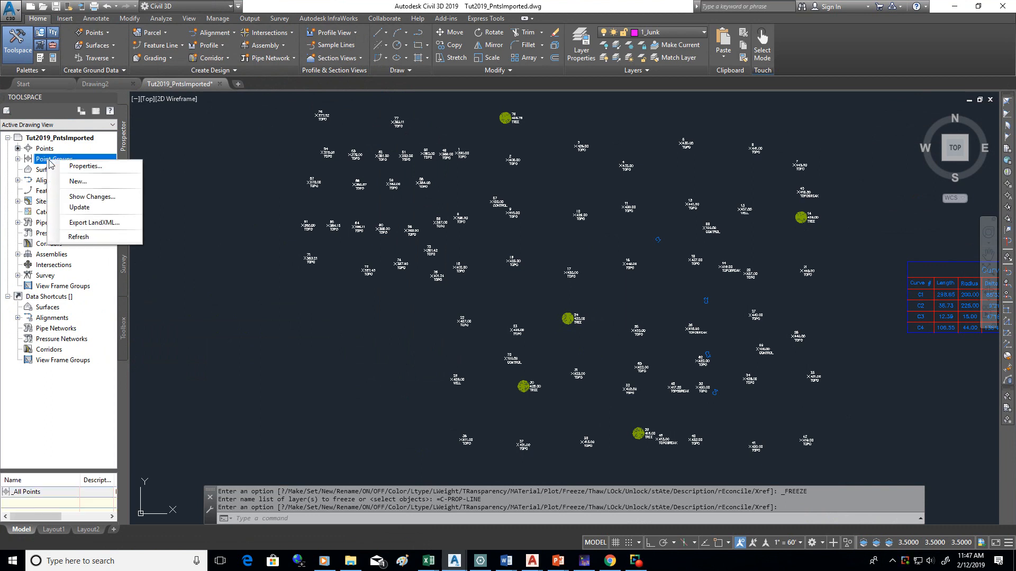
click(77, 181)
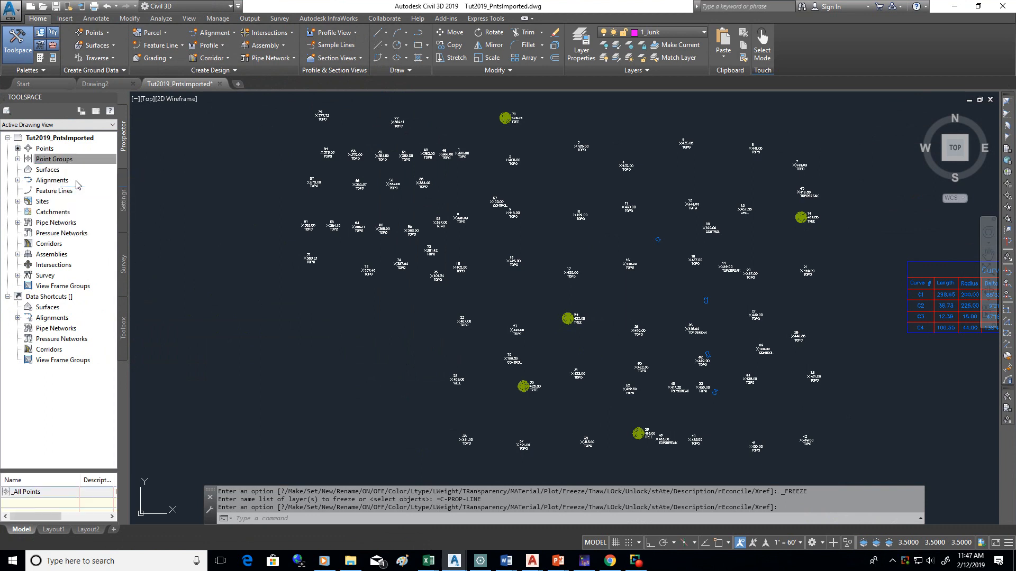
click(249, 116)
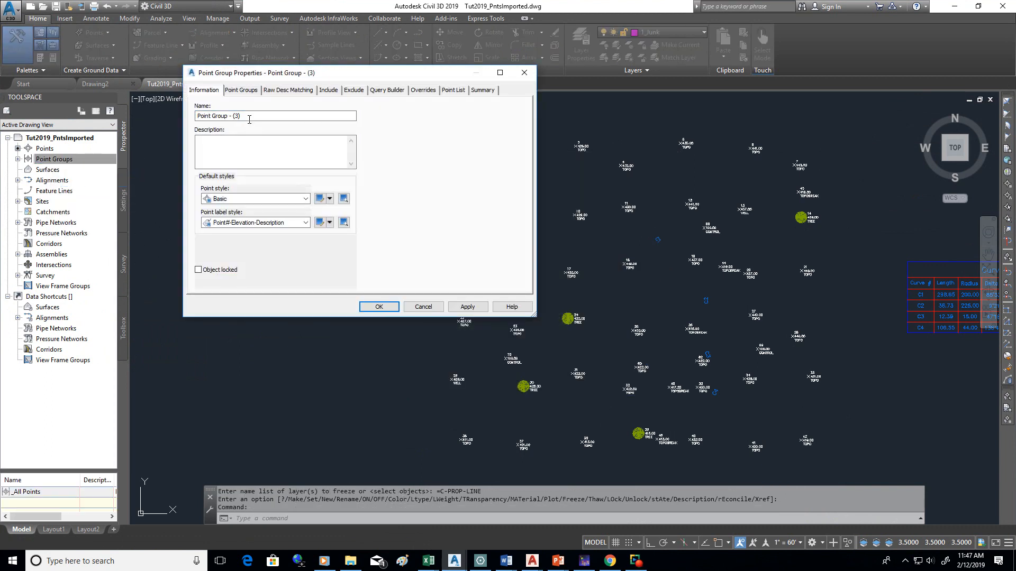
drag(249, 117, 185, 124)
text(Topo1)
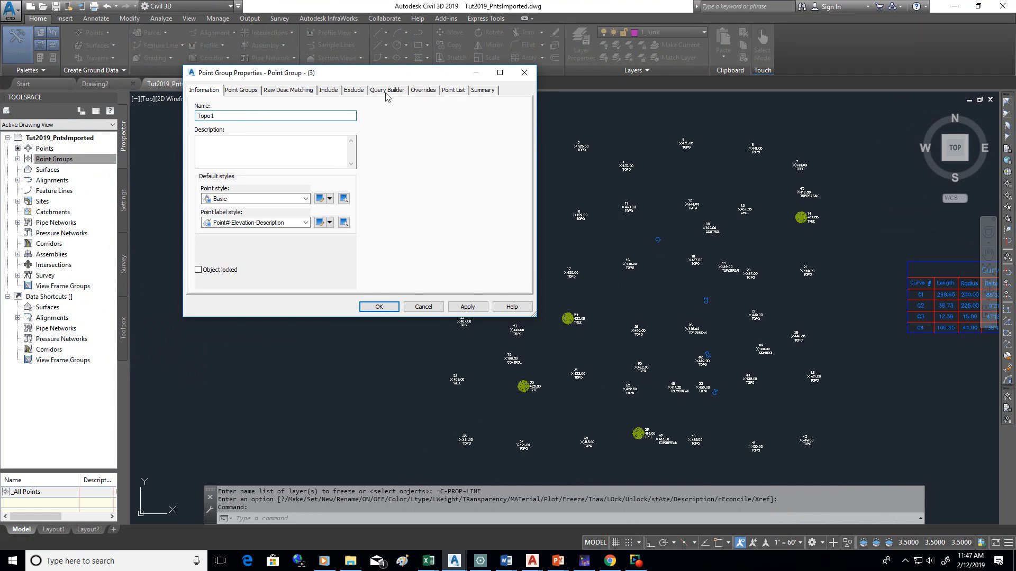
- Include all points in the Topo1 point group and apply the setting
click(329, 91)
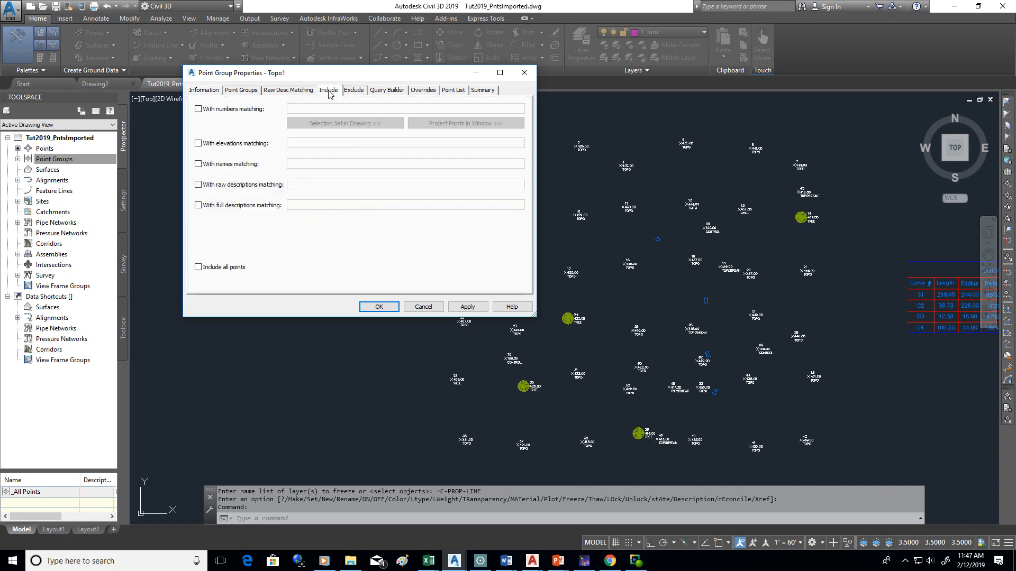
click(198, 267)
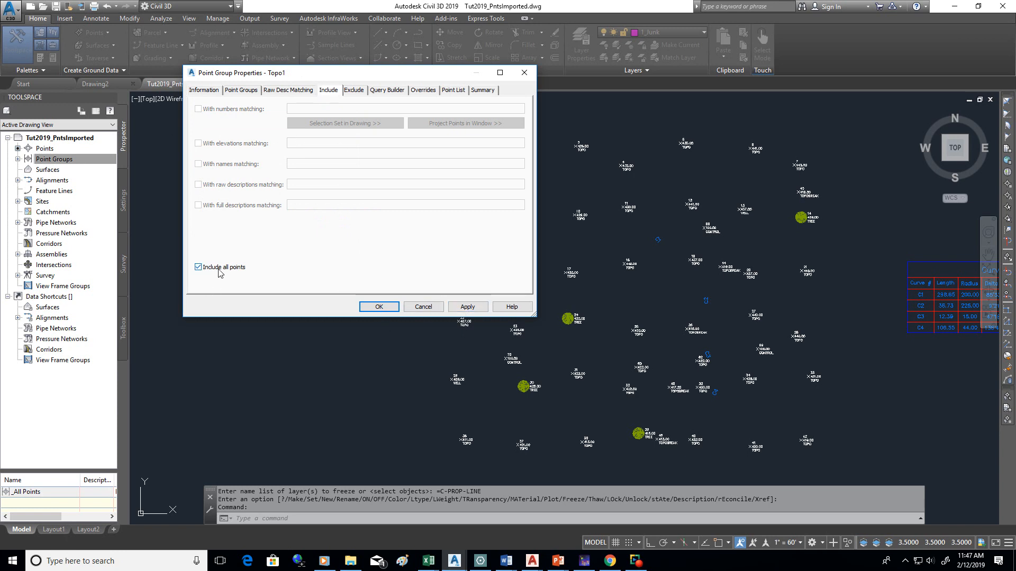
click(467, 307)
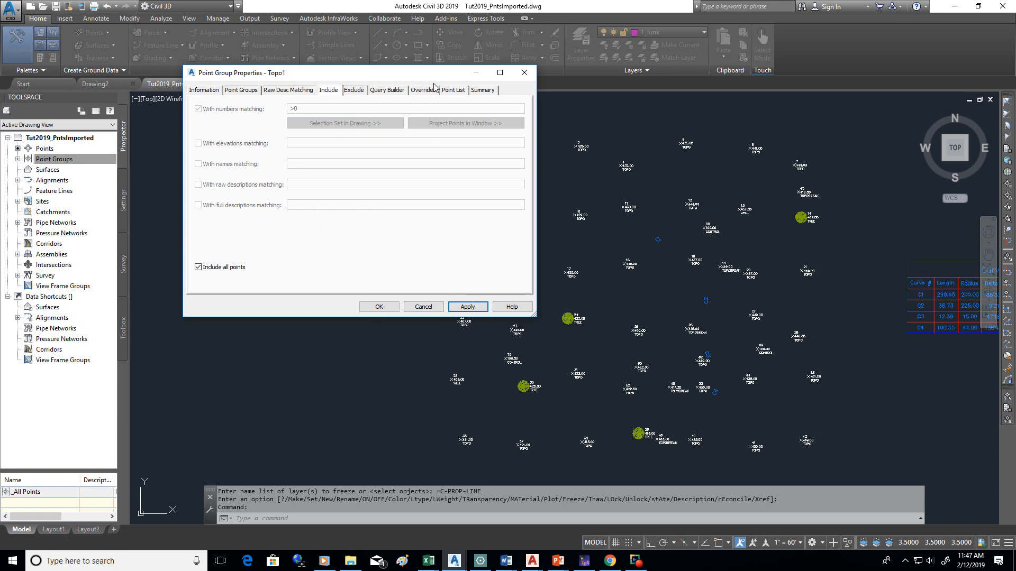
- Review the Topo1 group's point list for control points whose elevations do not belong in the terrain data
click(453, 91)
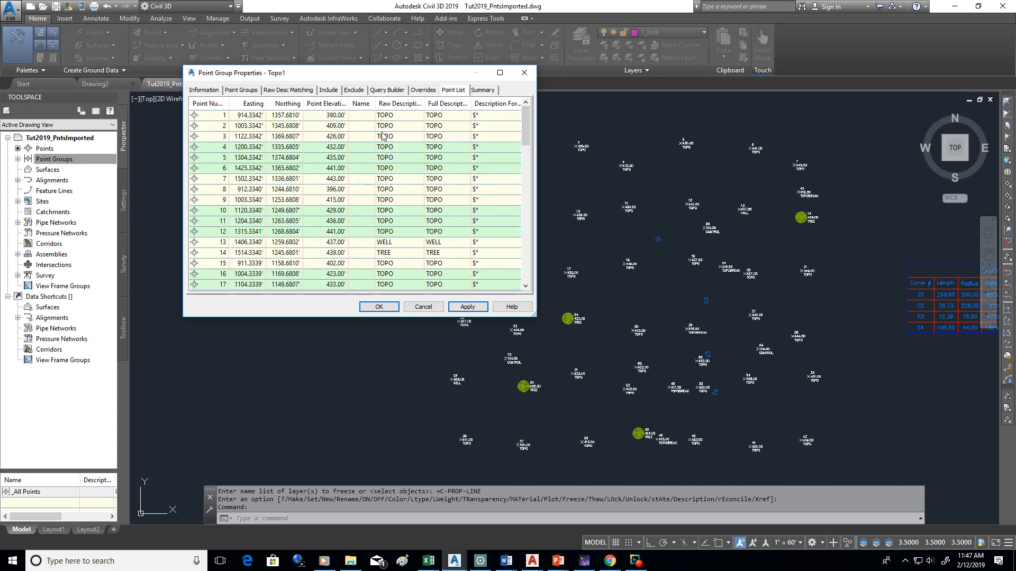
scroll(340, 222, down, 2)
scroll(340, 226, down, 8)
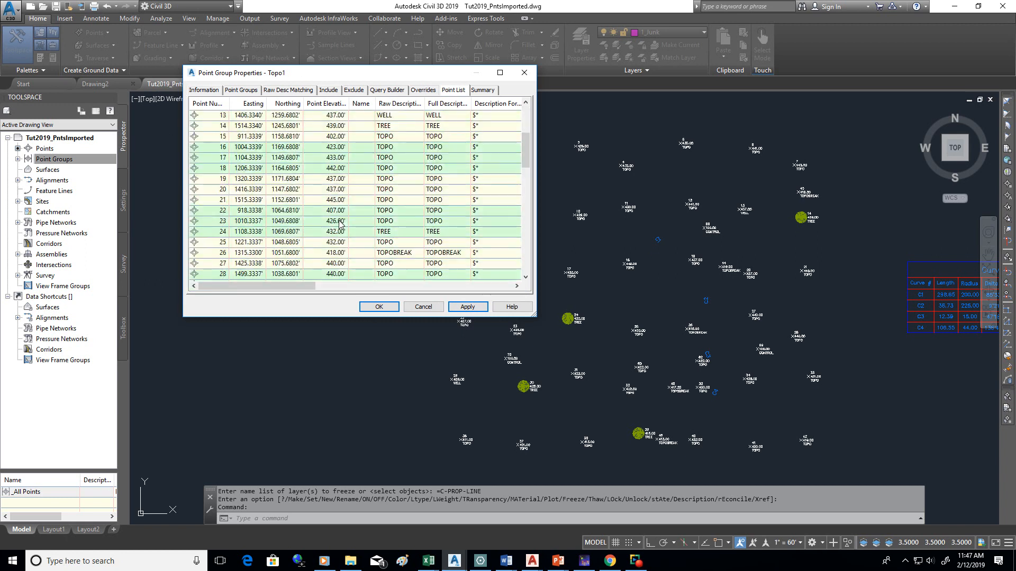
scroll(339, 221, down, 3)
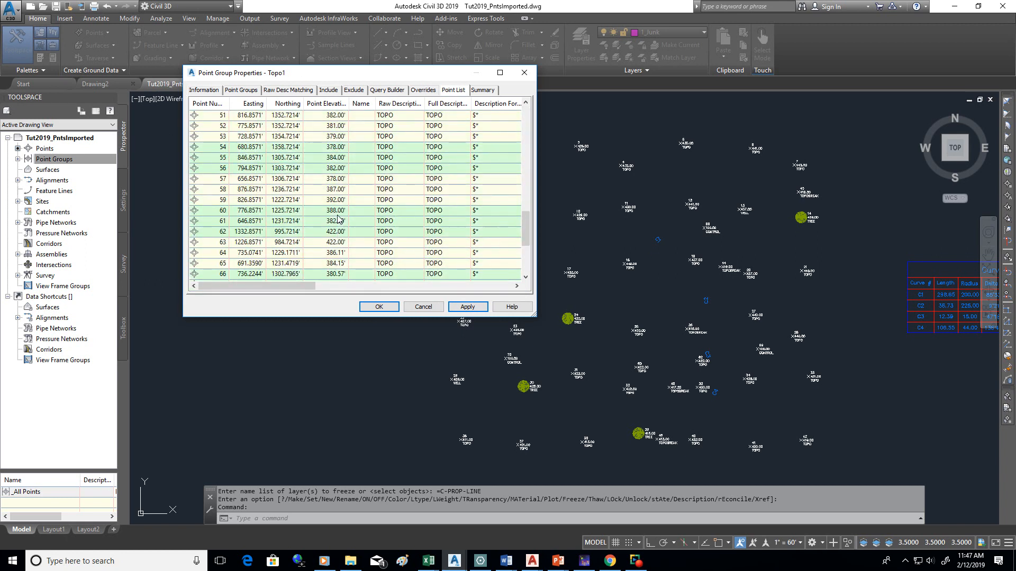
scroll(337, 216, down, 1)
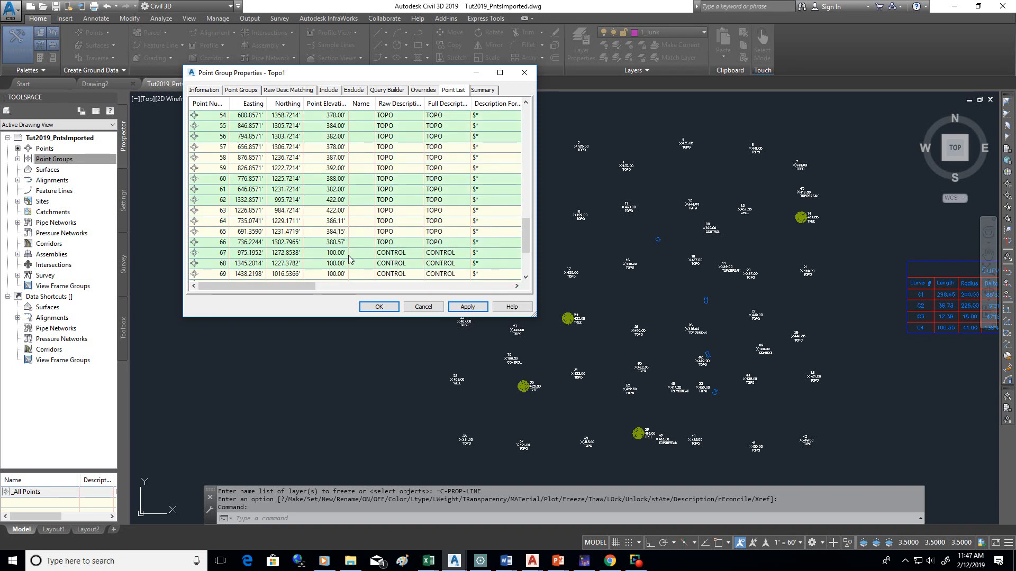
scroll(342, 258, down, 1)
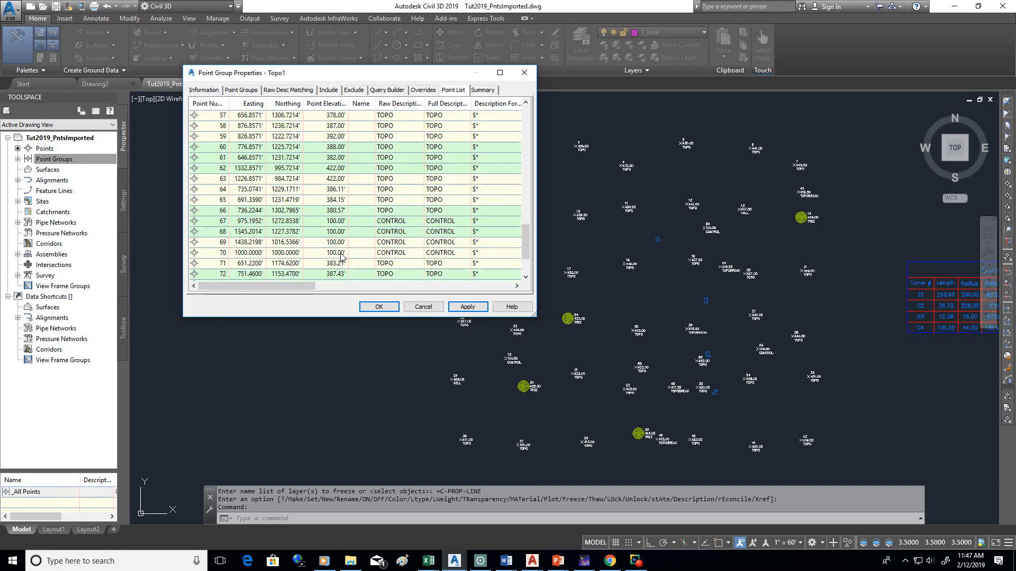
click(338, 222)
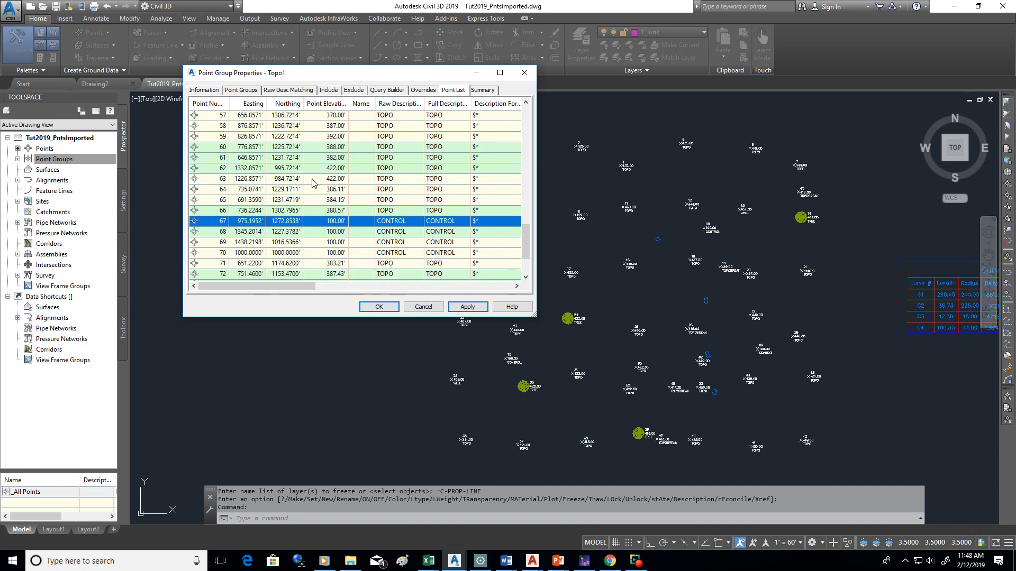
- Exclude point numbers 67-70 from the Topo1 point group, check the updated point list, and accept the group
click(355, 91)
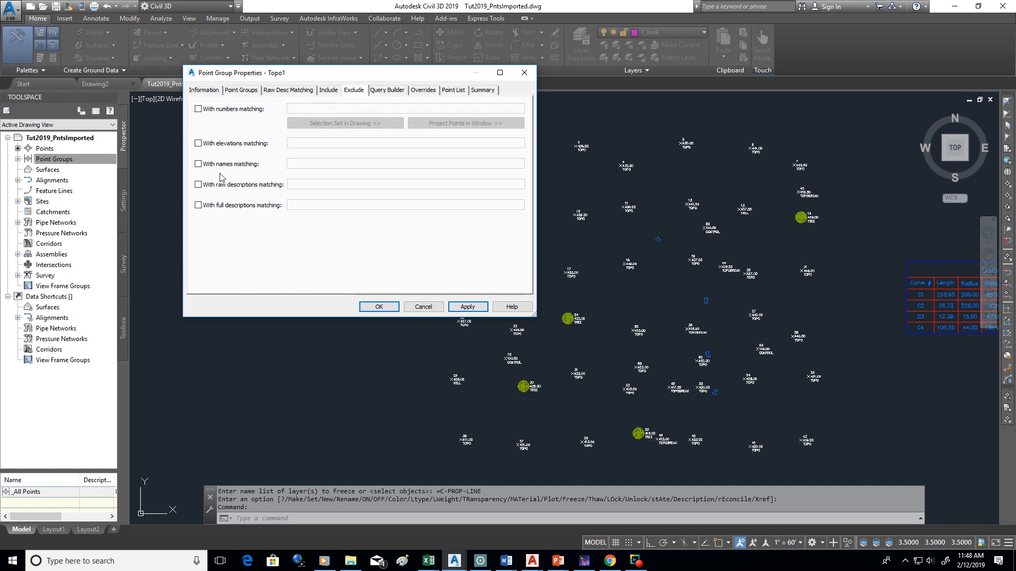
click(199, 109)
click(318, 110)
text(67-70)
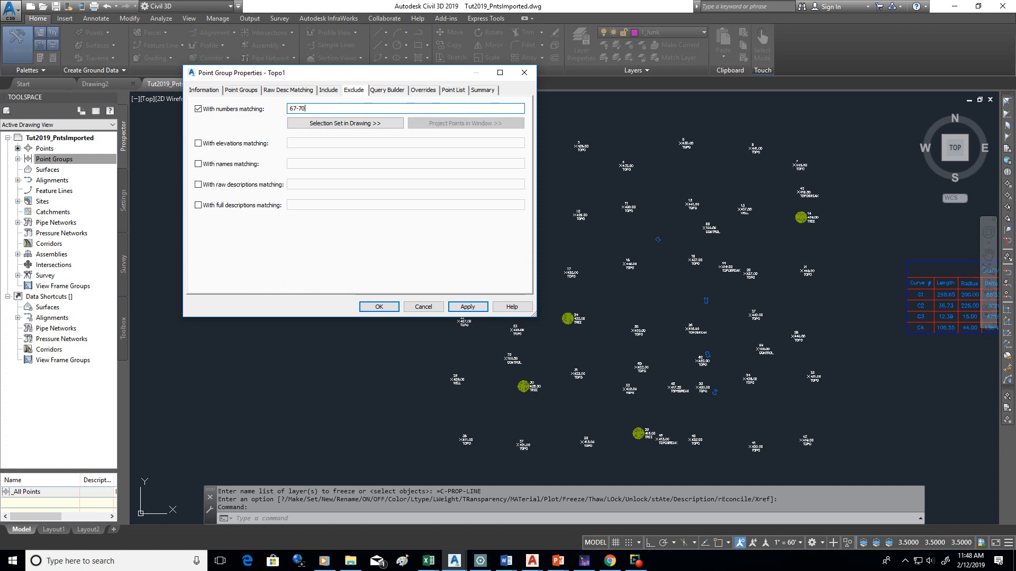
click(455, 308)
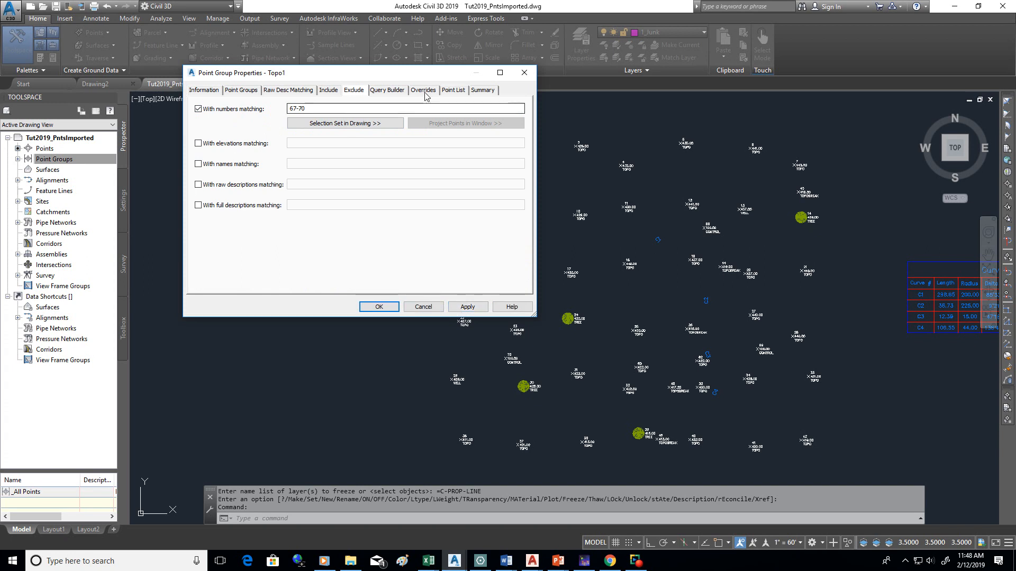
click(449, 90)
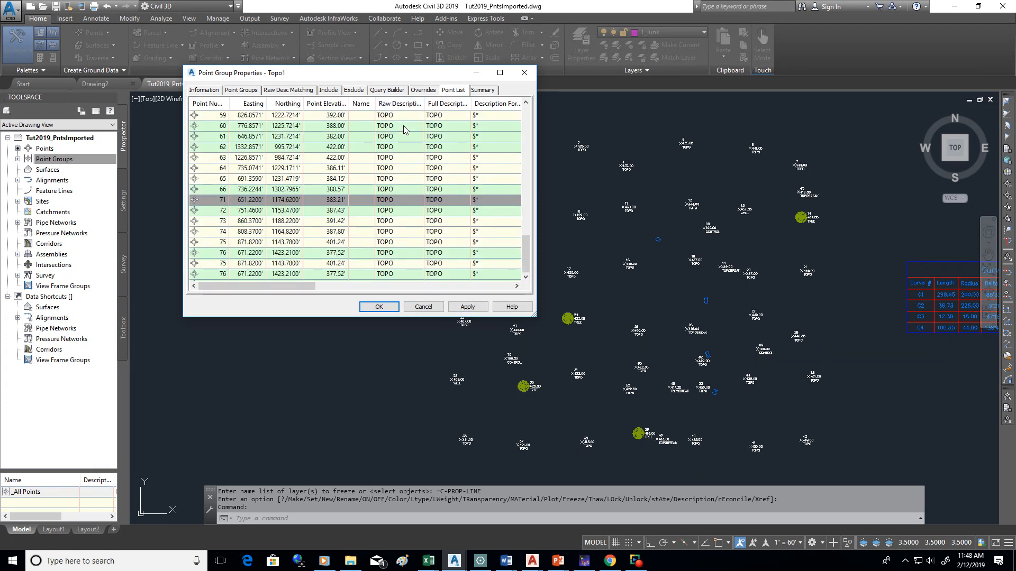
click(373, 308)
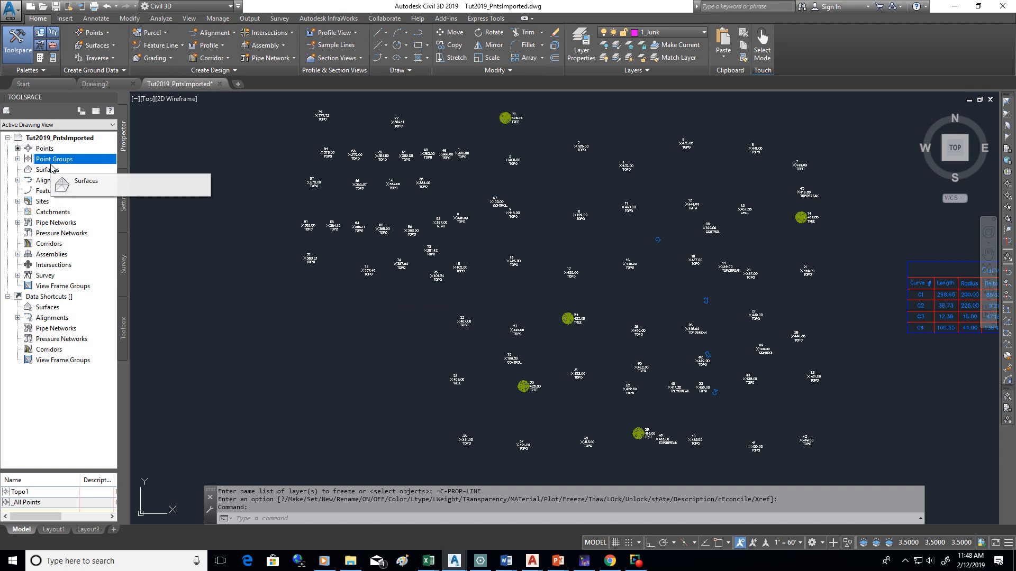
click(18, 159)
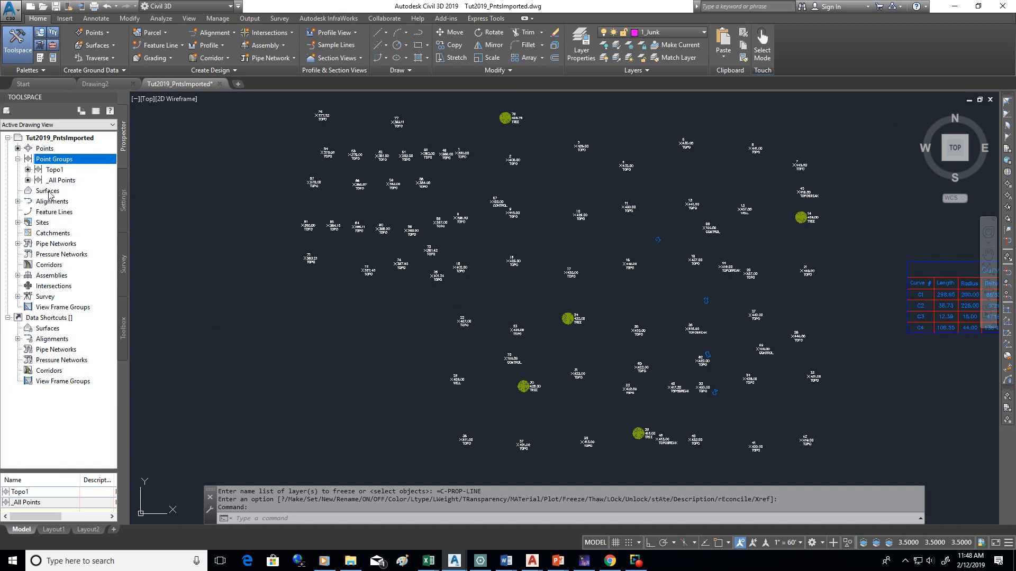
- Start a new TIN surface and name it Topo1
right_click(49, 194)
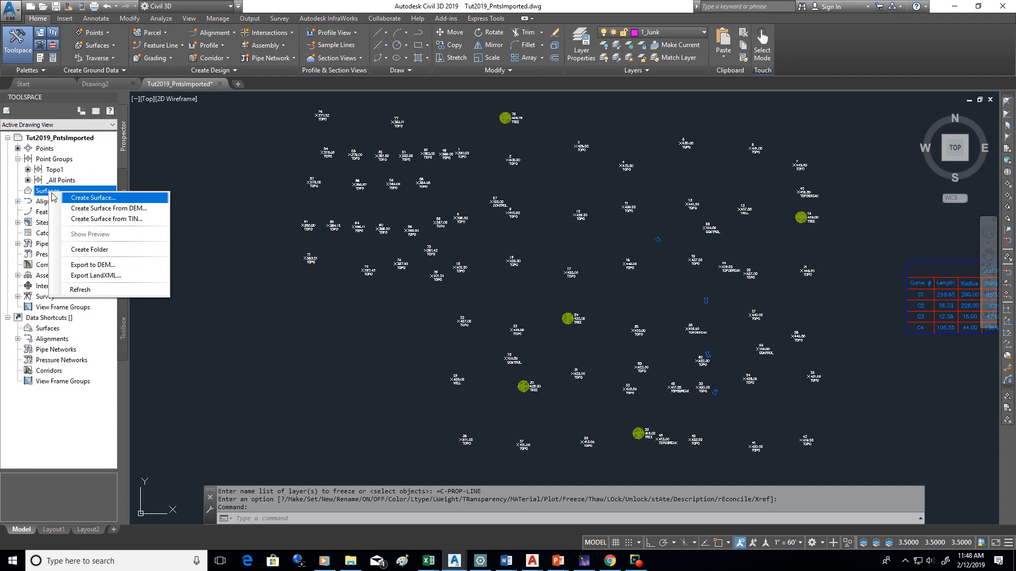
click(98, 199)
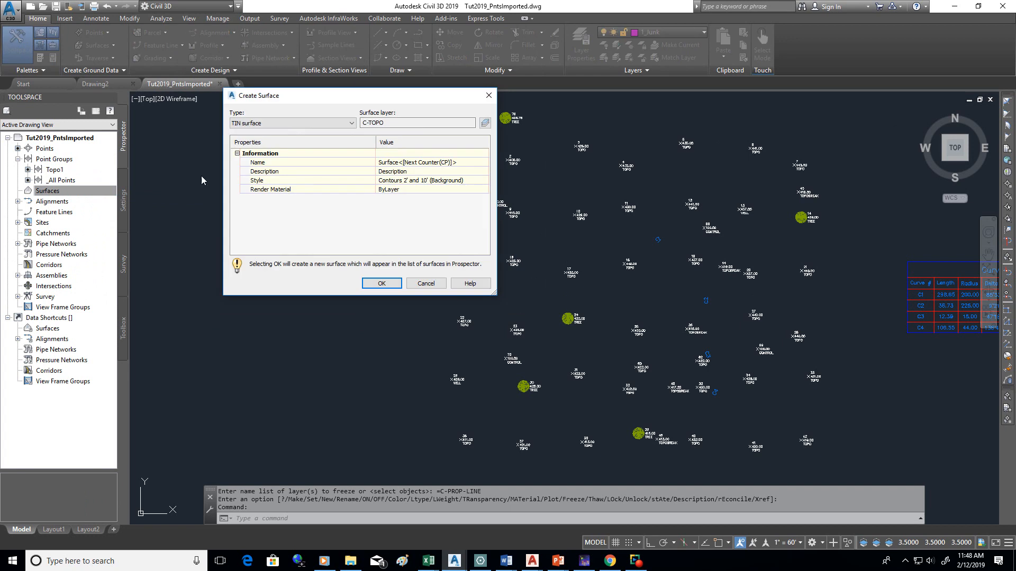
click(462, 162)
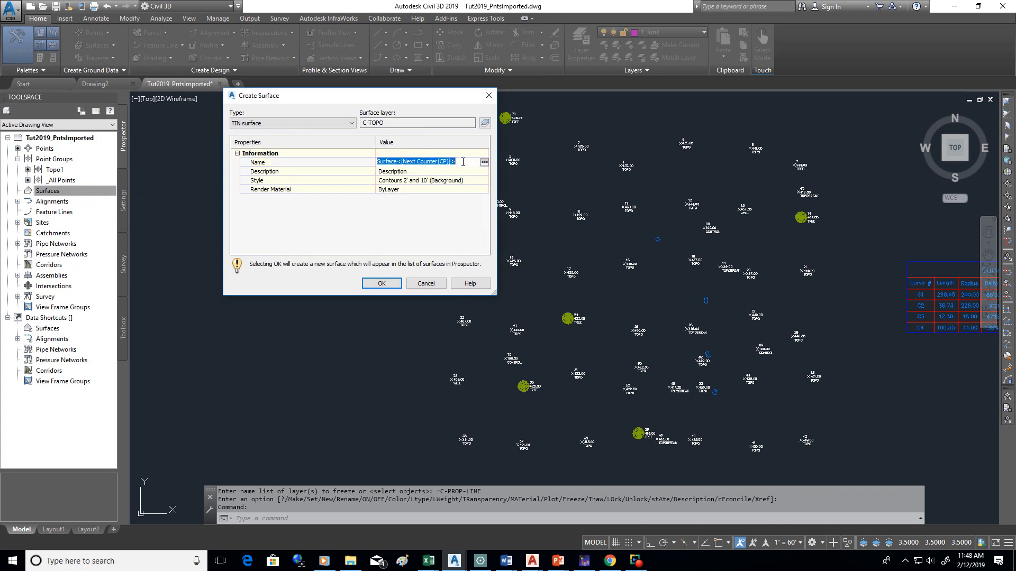
text(To)
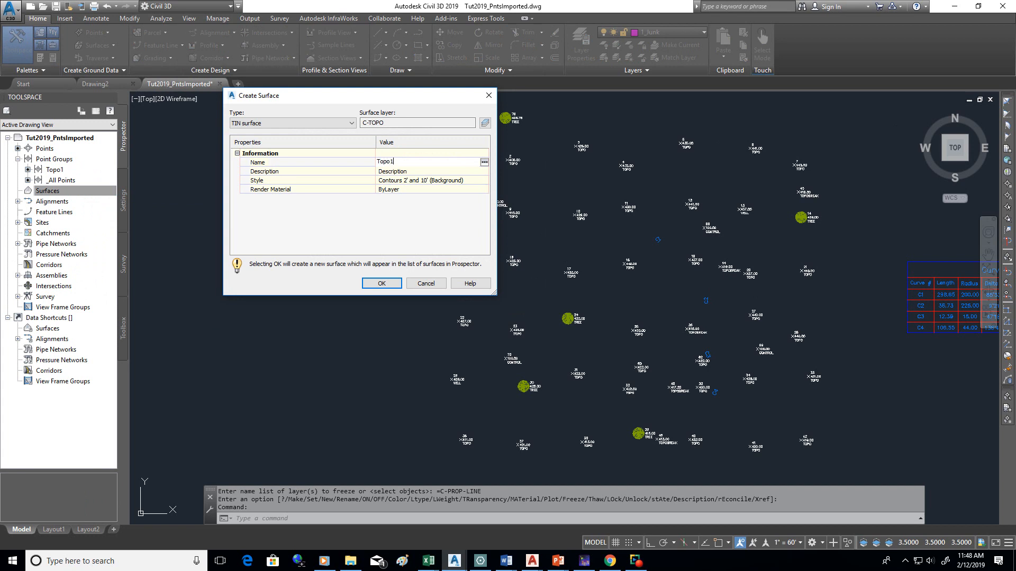
text(po1)
key(Return)
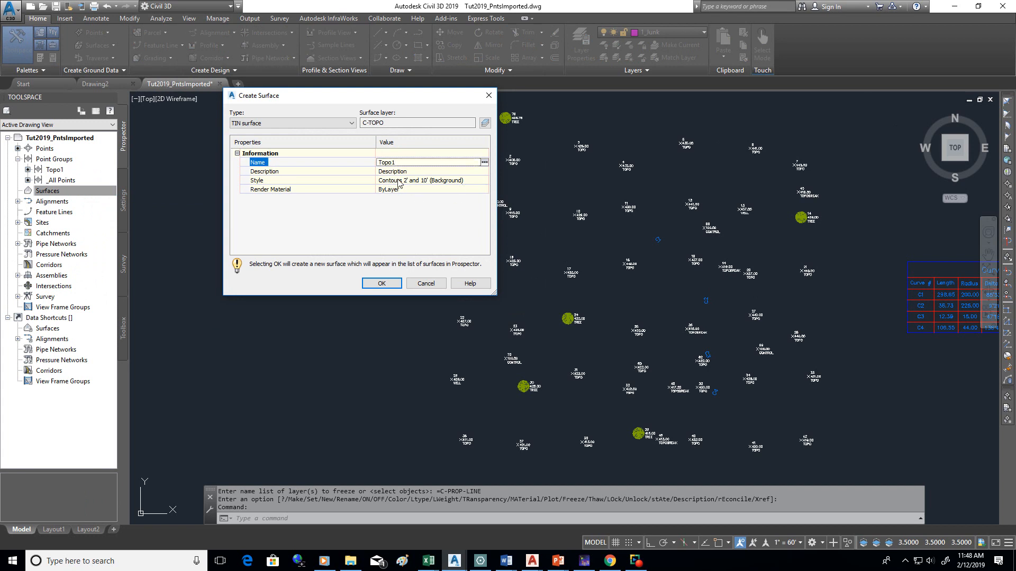
- Keep the Contours 2' and 10' (Background) style for the Topo1 surface and create it
click(403, 185)
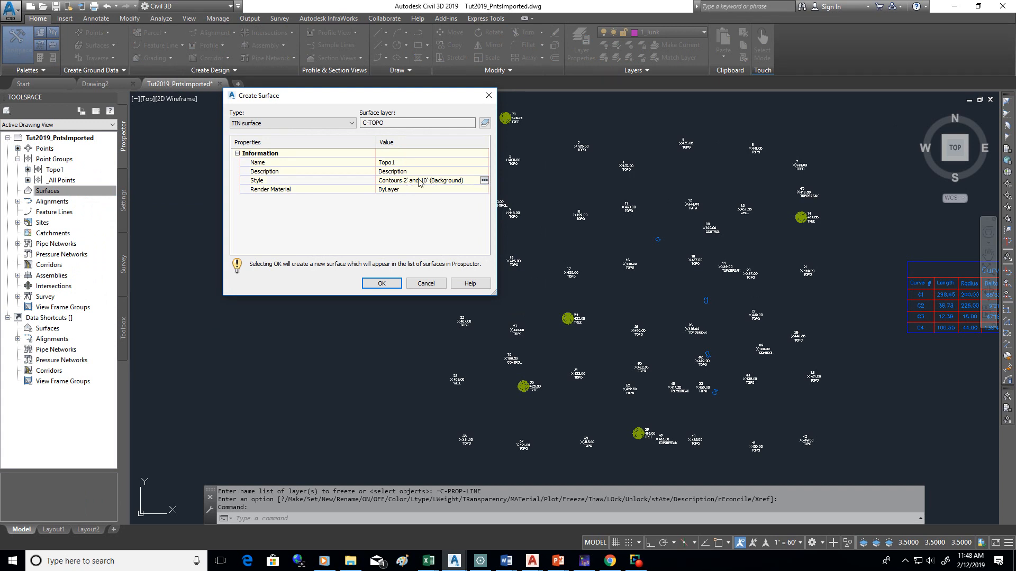
click(485, 181)
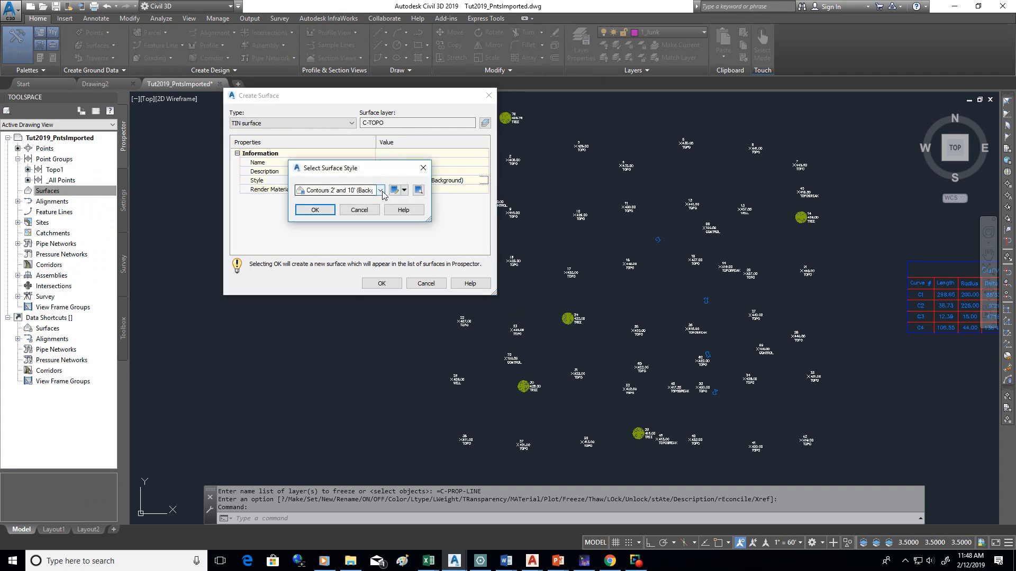
click(381, 191)
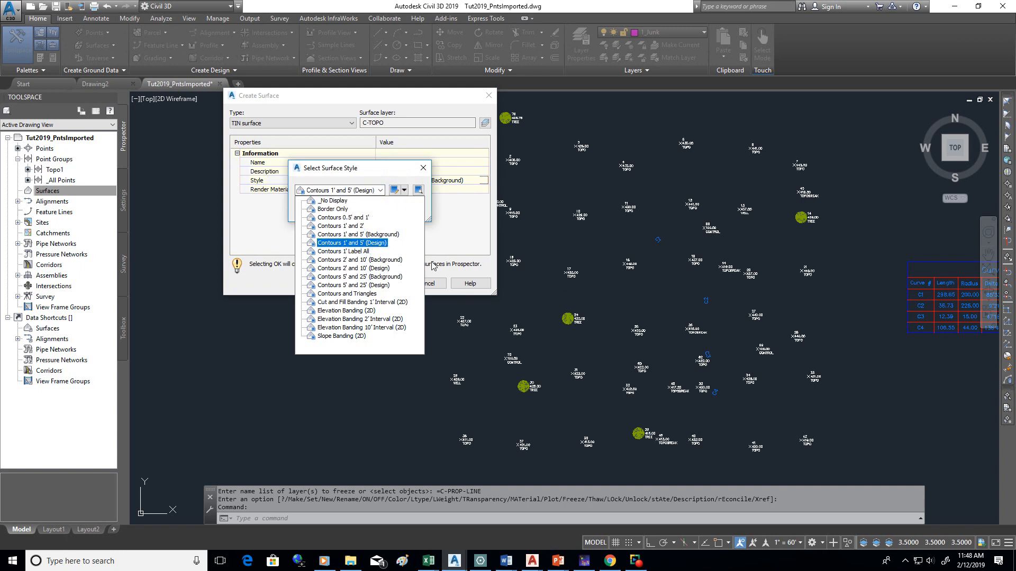
click(453, 236)
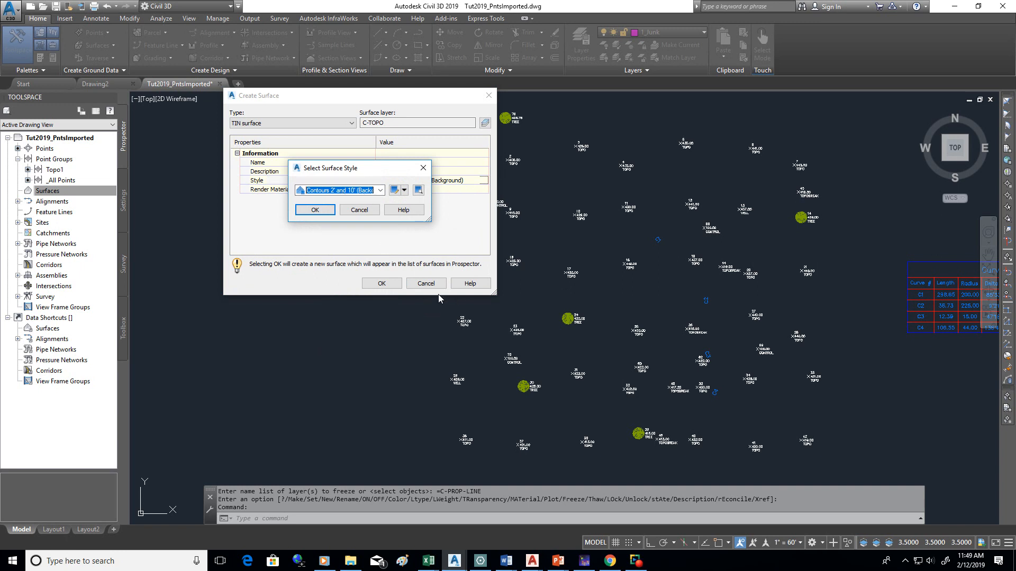
click(320, 211)
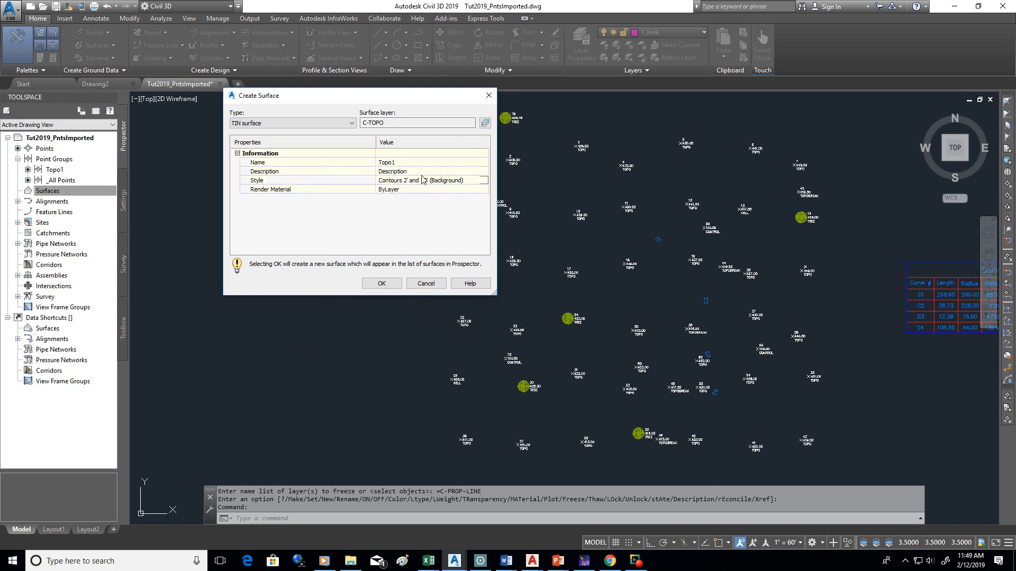
click(381, 283)
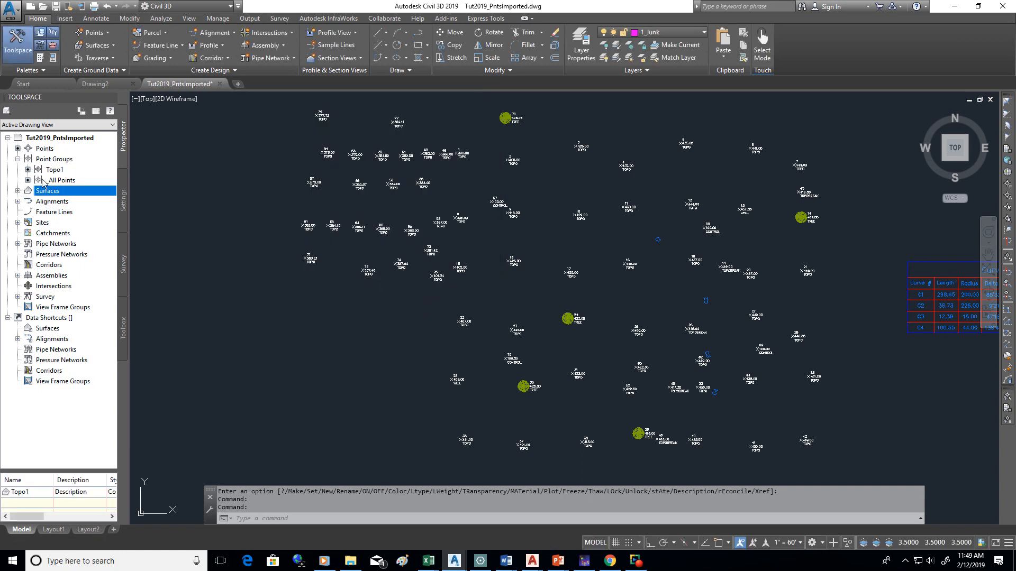
- Add the Topo1 point group to the definition of the Topo1 surface
click(18, 191)
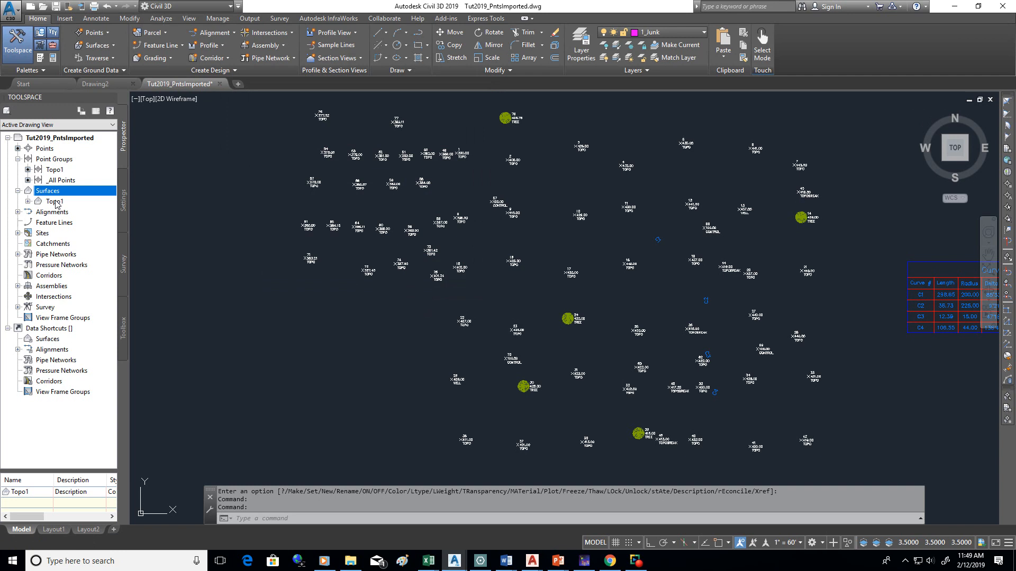
click(28, 201)
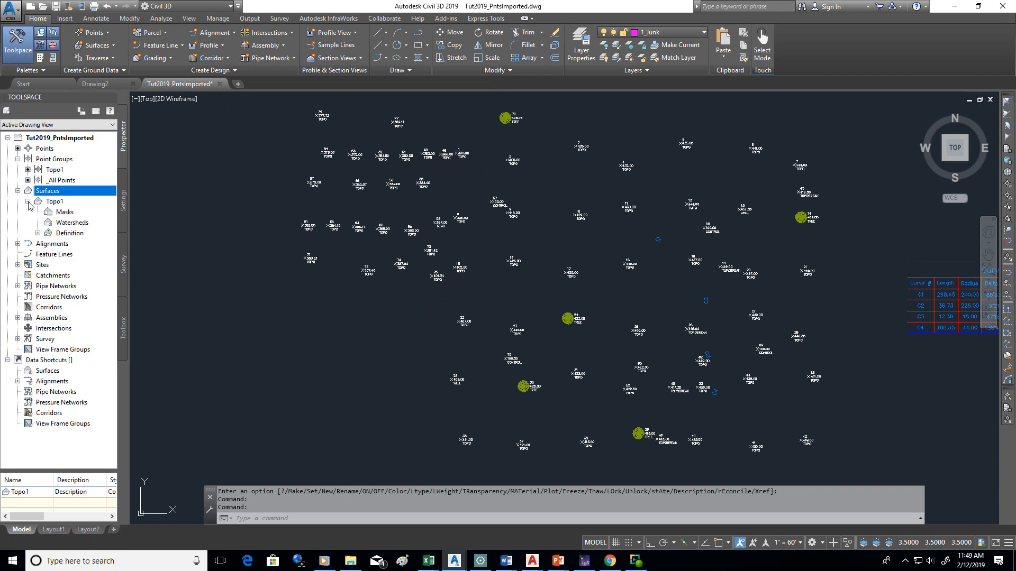
click(38, 233)
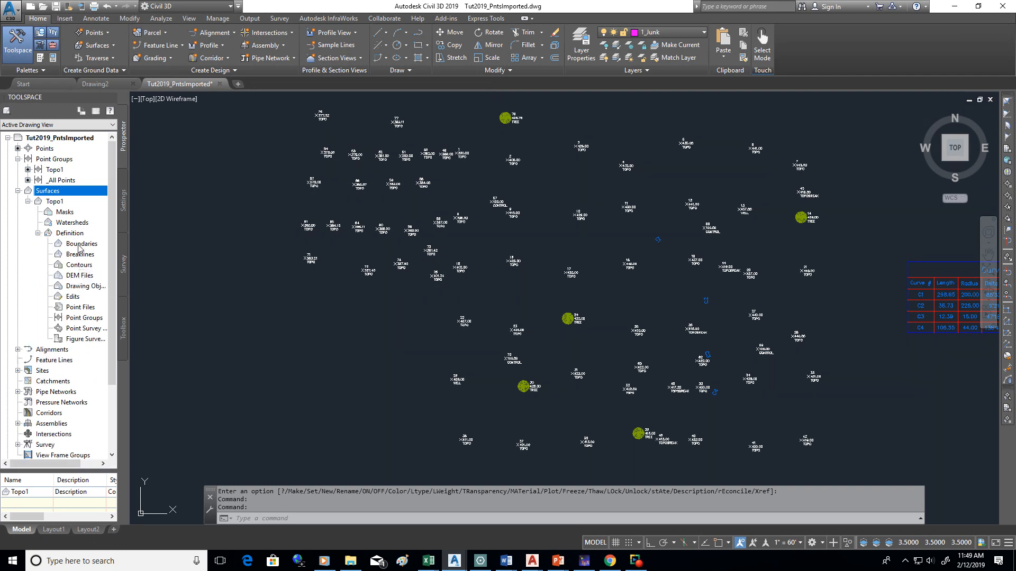
right_click(81, 318)
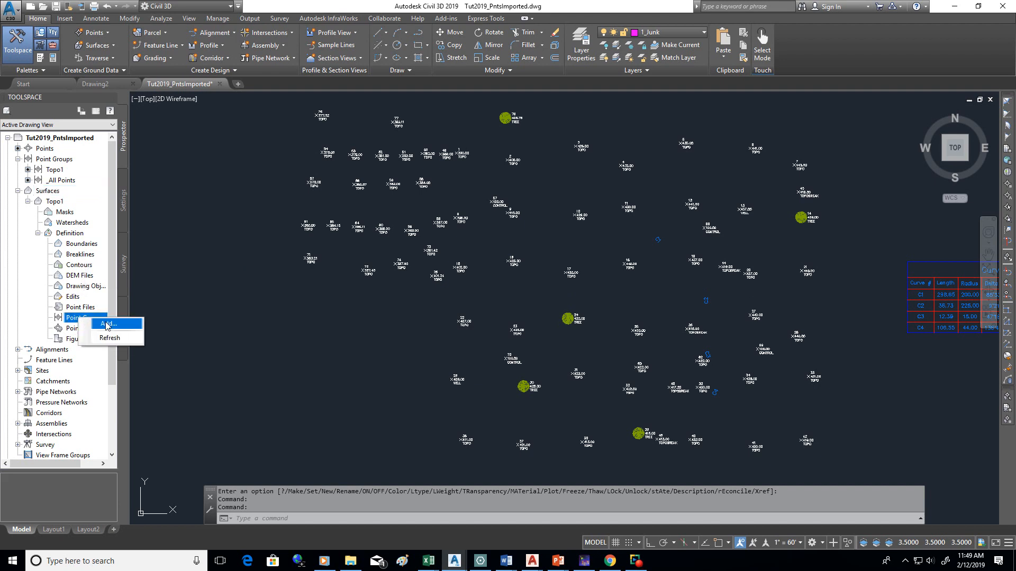
click(107, 324)
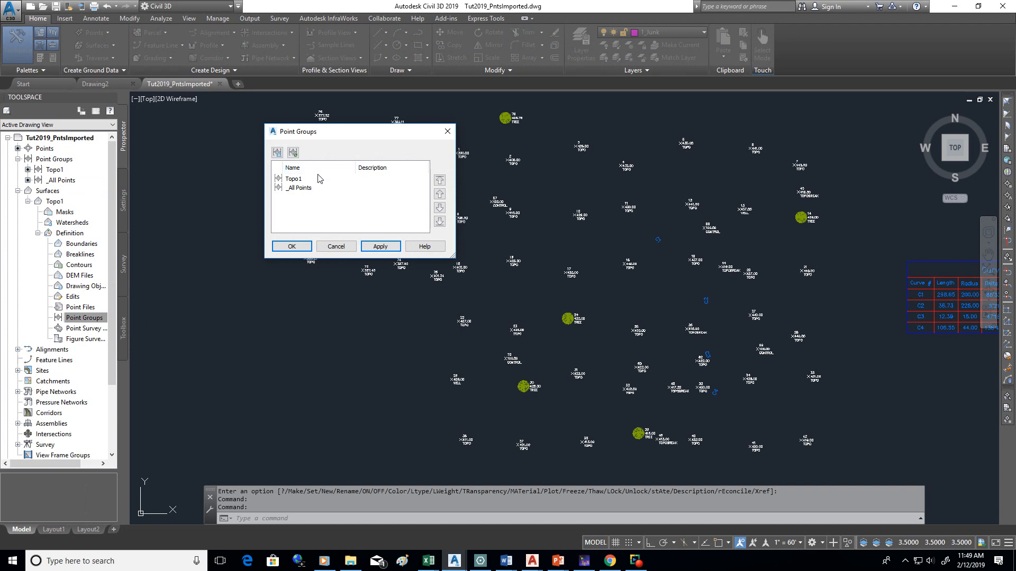
click(292, 179)
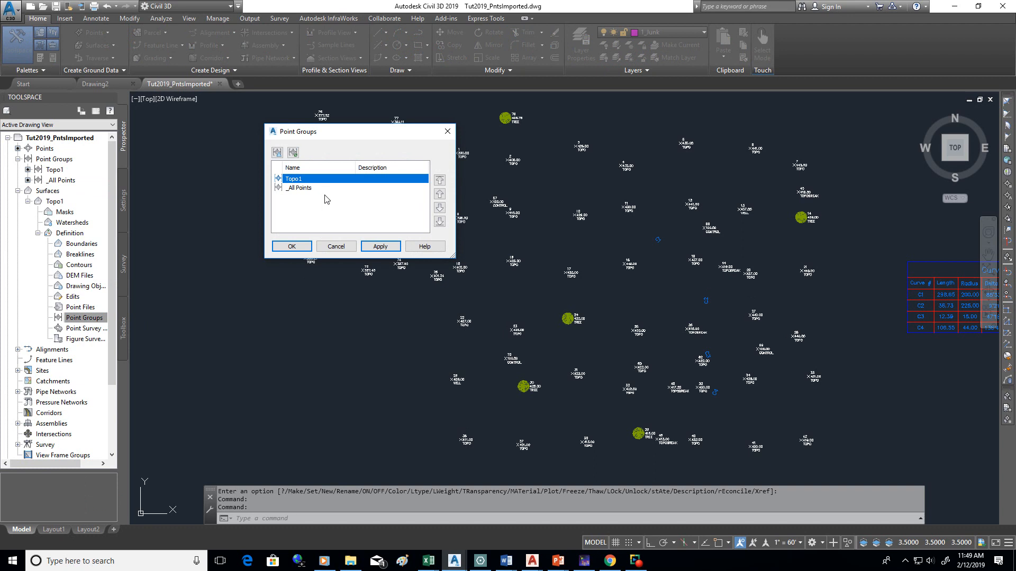
click(382, 247)
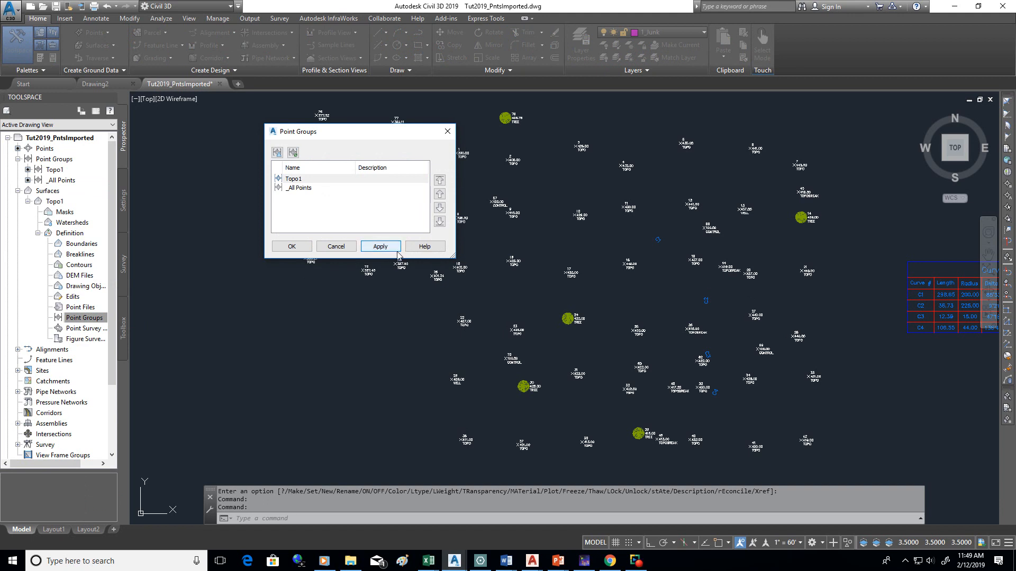
click(291, 247)
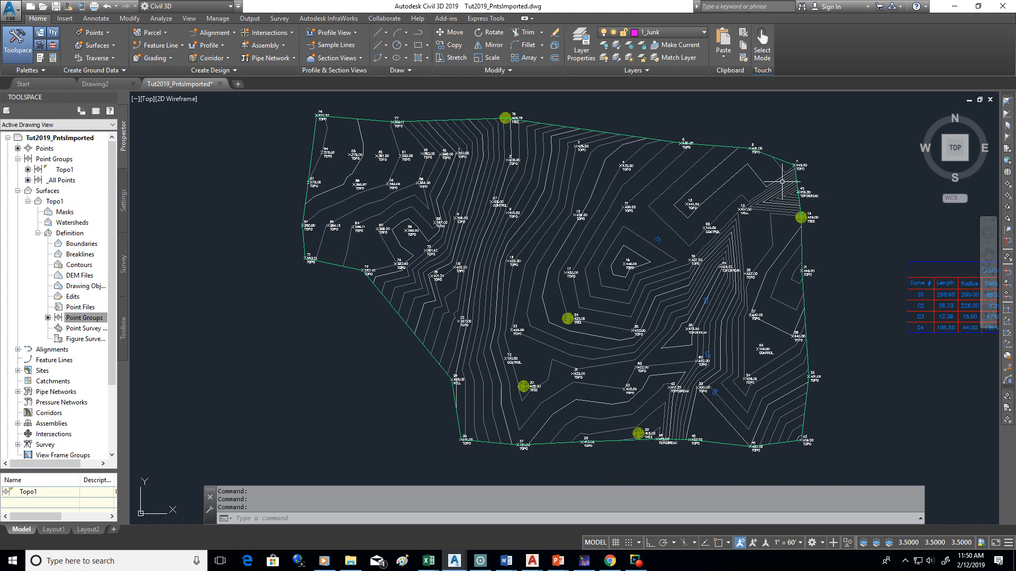
- Examine the contours around TOPOBREAK points 43, 44 and 26 in the northeast part of the Topo1 surface
text(z)
key(Return)
text(w)
key(Return)
click(634, 131)
click(862, 336)
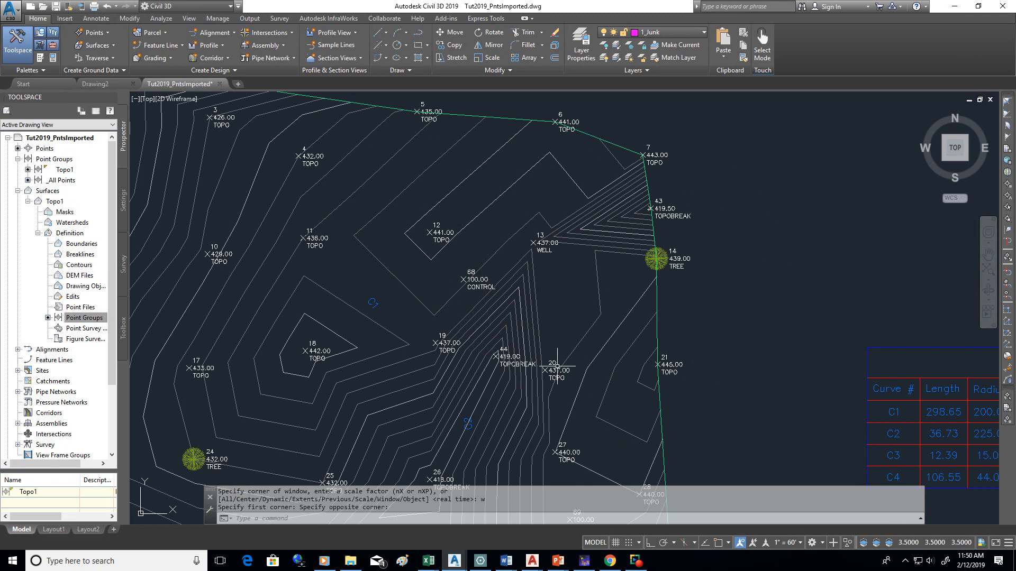
mouse_move(616, 283)
text(p)
key(Return)
mouse_move(498, 289)
mouse_down()
mouse_move(592, 227)
mouse_move(623, 267)
mouse_up()
drag(729, 221, 799, 227)
right_click(897, 226)
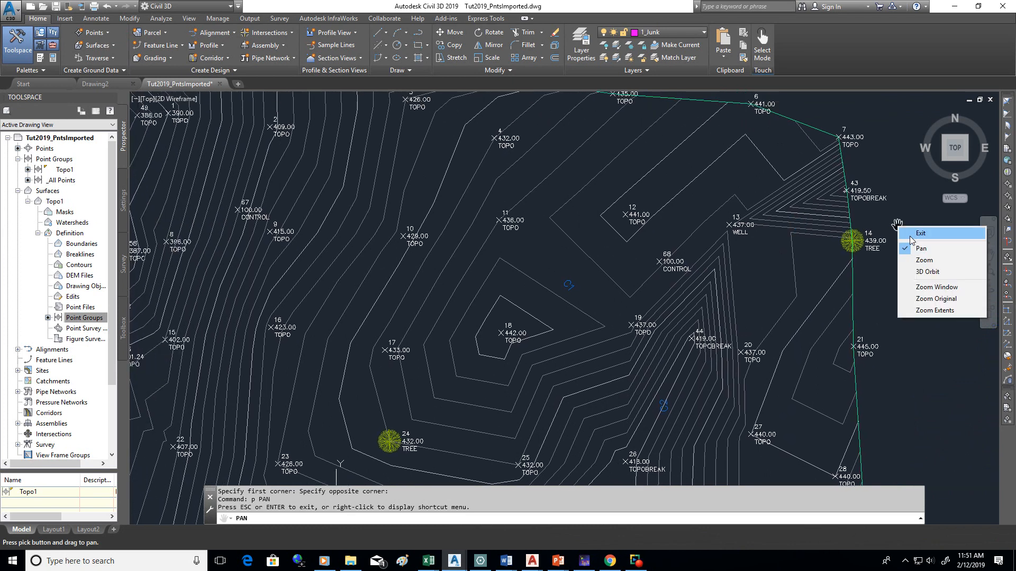
click(920, 234)
- Start a 3D polyline breakline through point objects 43, 44 and 26, picking the survey points by point object
text(3)
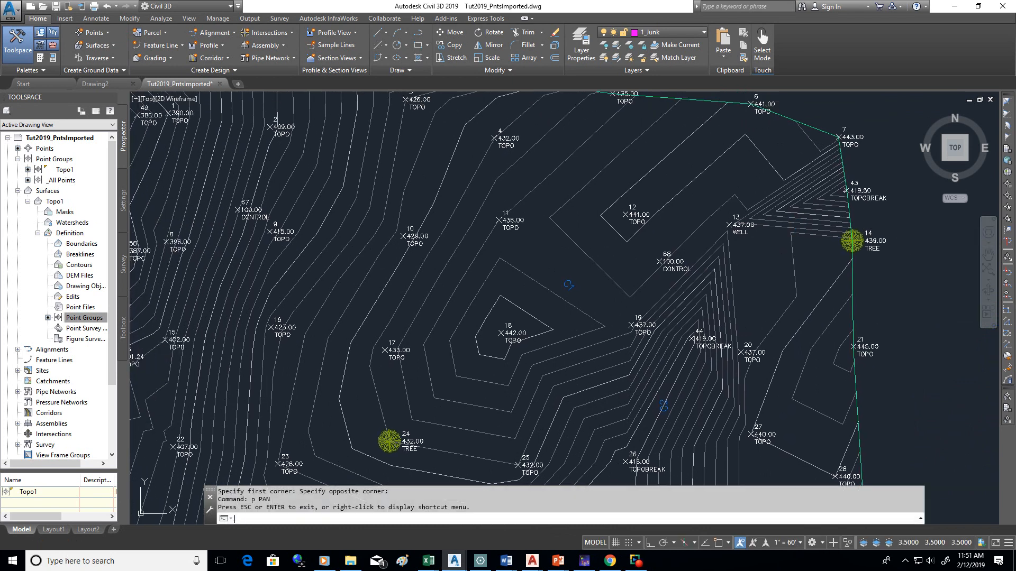
text(DPOLY)
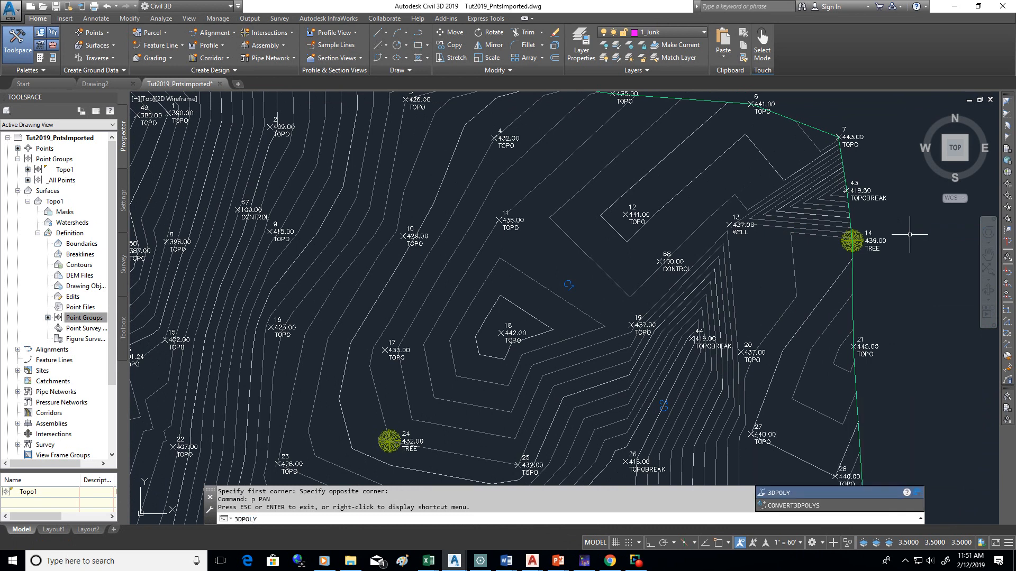
key(Return)
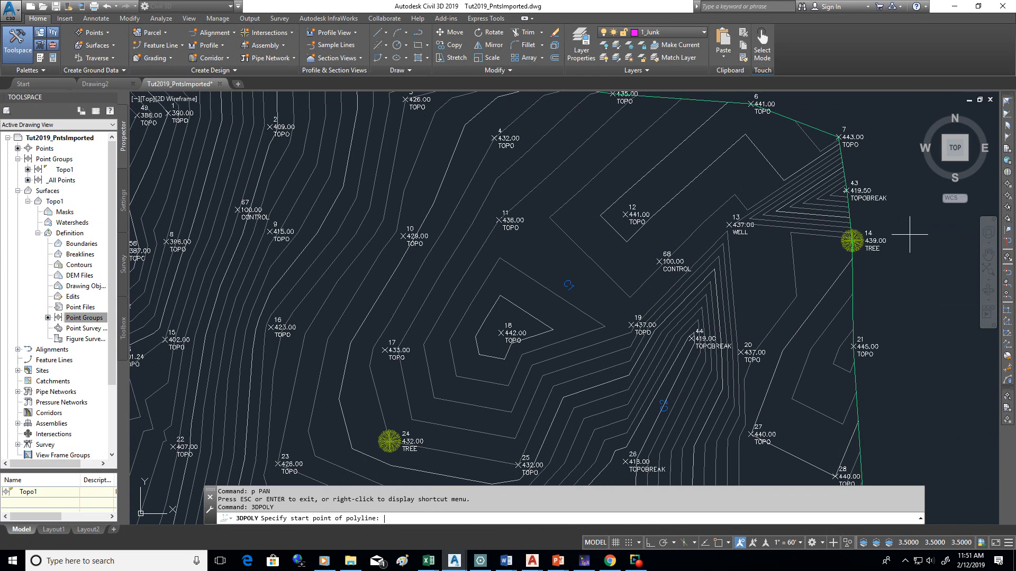
text('po)
key(Return)
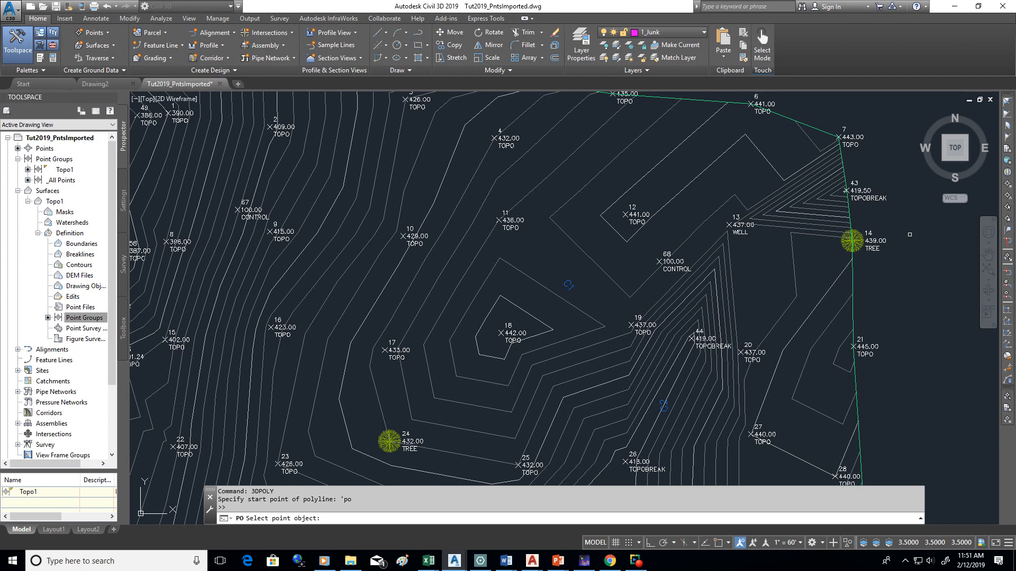
click(846, 190)
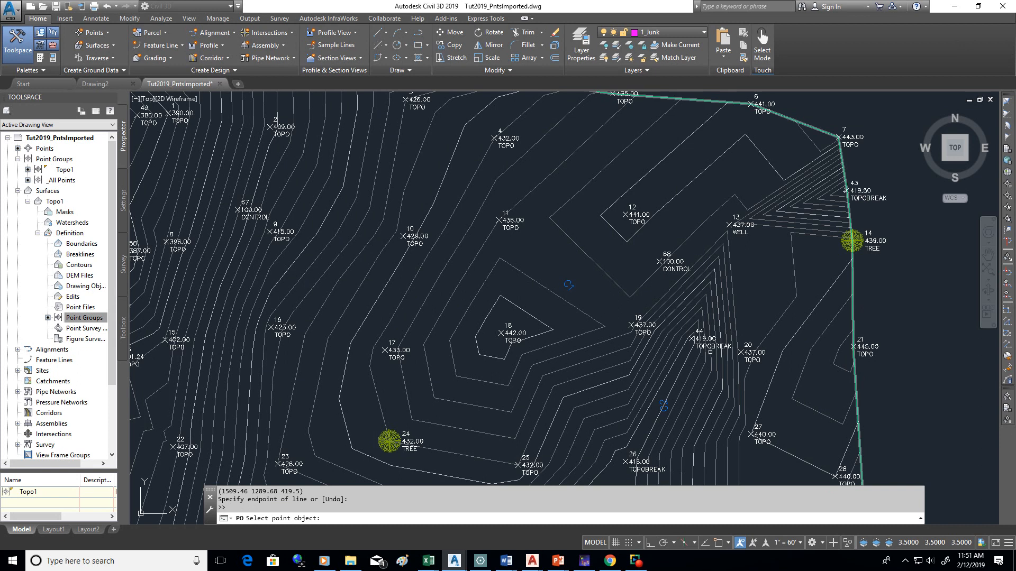
click(695, 347)
click(626, 462)
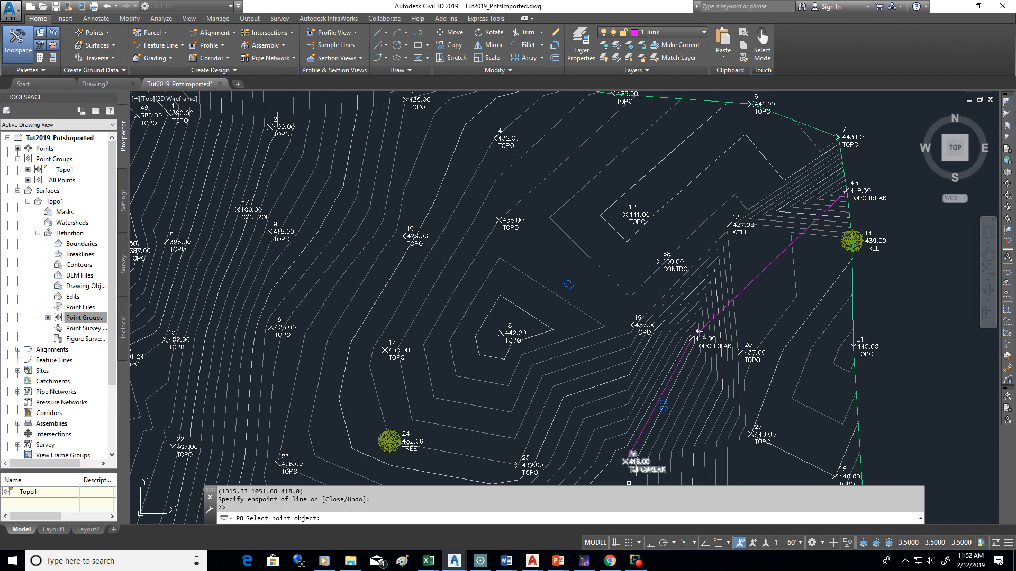
- Extend the 3D polyline from point 26 to the TOPOBREAK point on the south boundary and end the command
text('p)
key(Return)
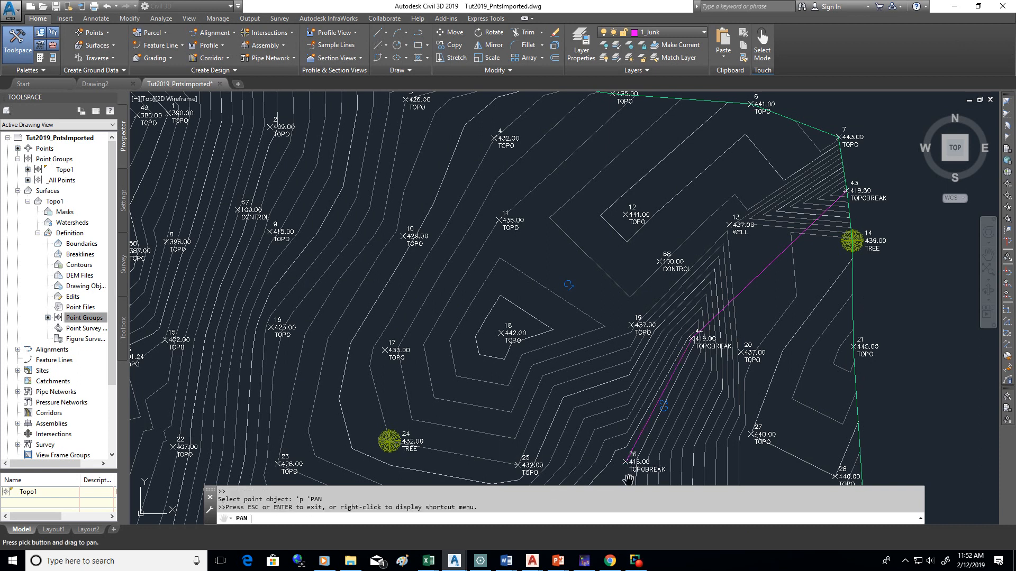
drag(611, 462, 714, 227)
drag(657, 324, 656, 233)
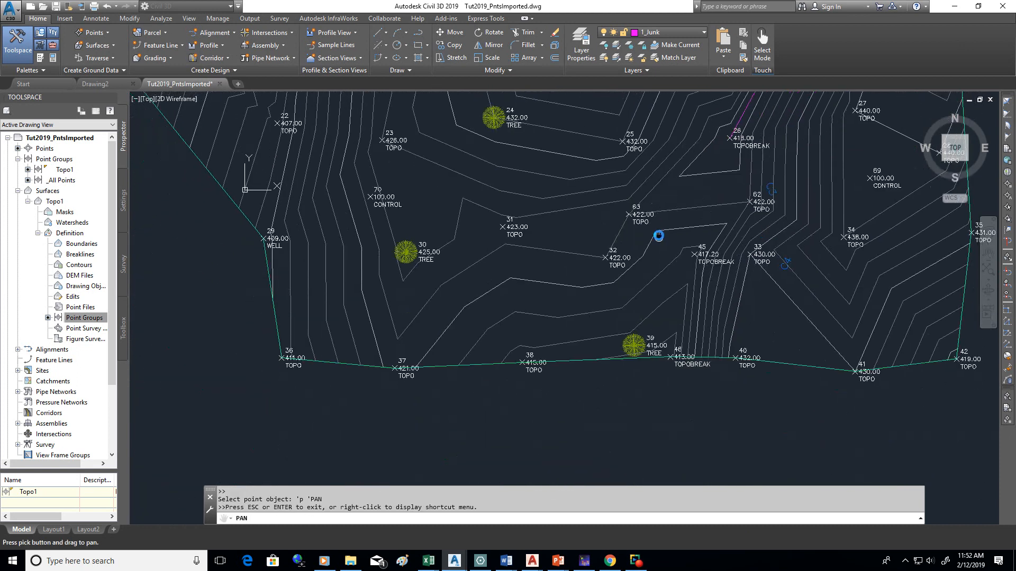
right_click(679, 201)
click(688, 209)
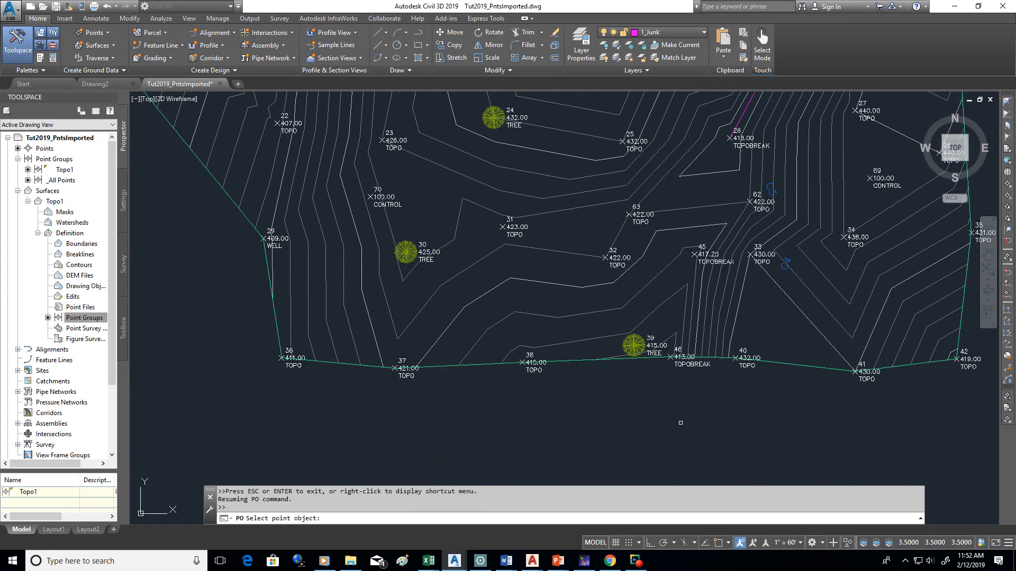
click(673, 358)
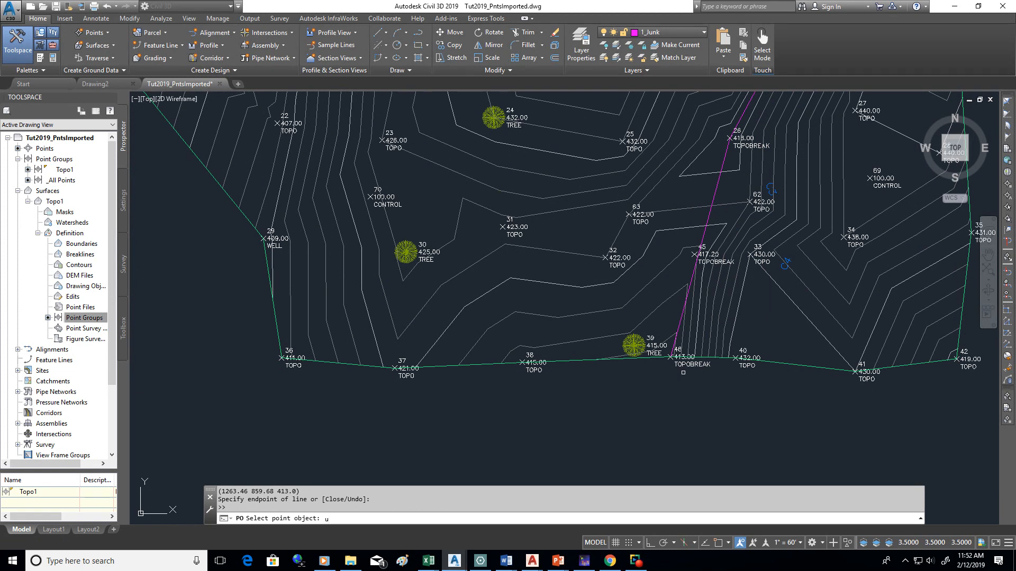
key(Return)
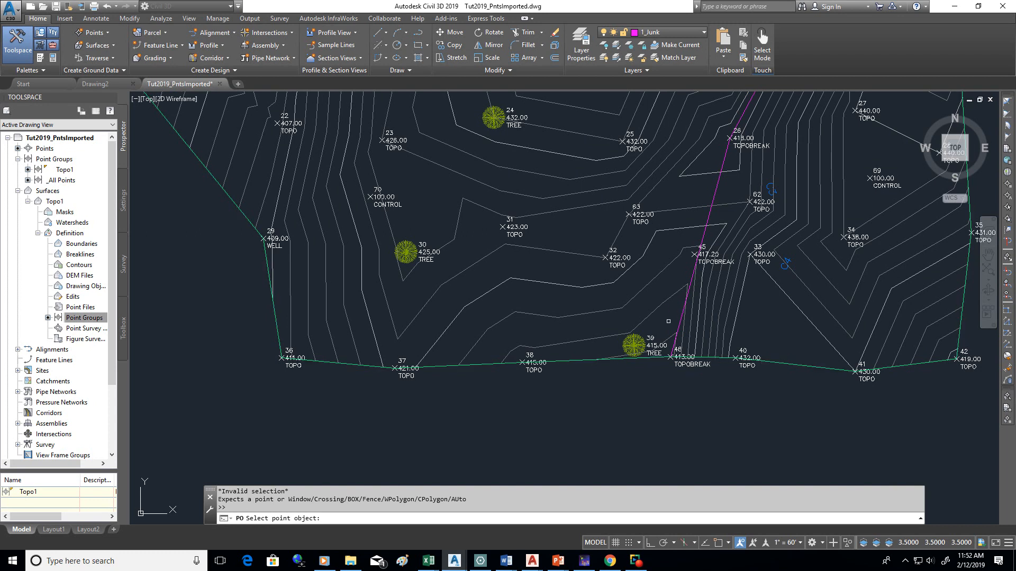
key(Escape)
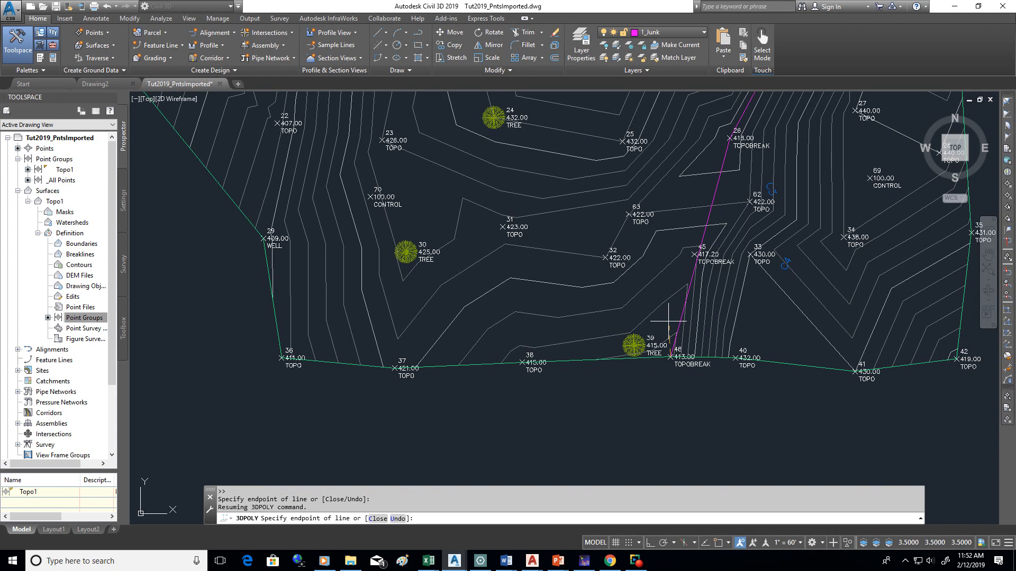
key(Escape)
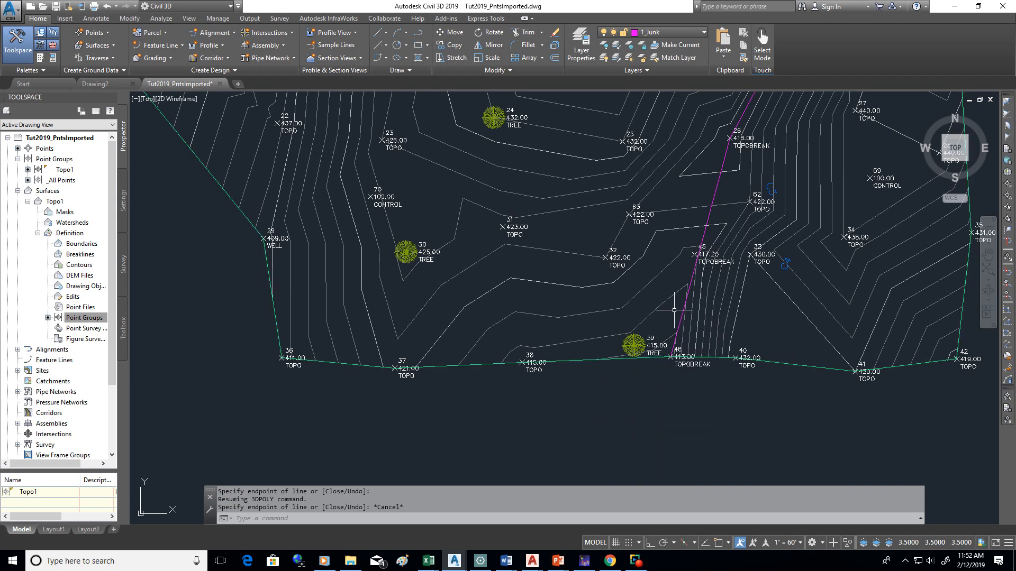
- Erase the 3D polyline drawn through the TOPOBREAK points
text(e)
key(Return)
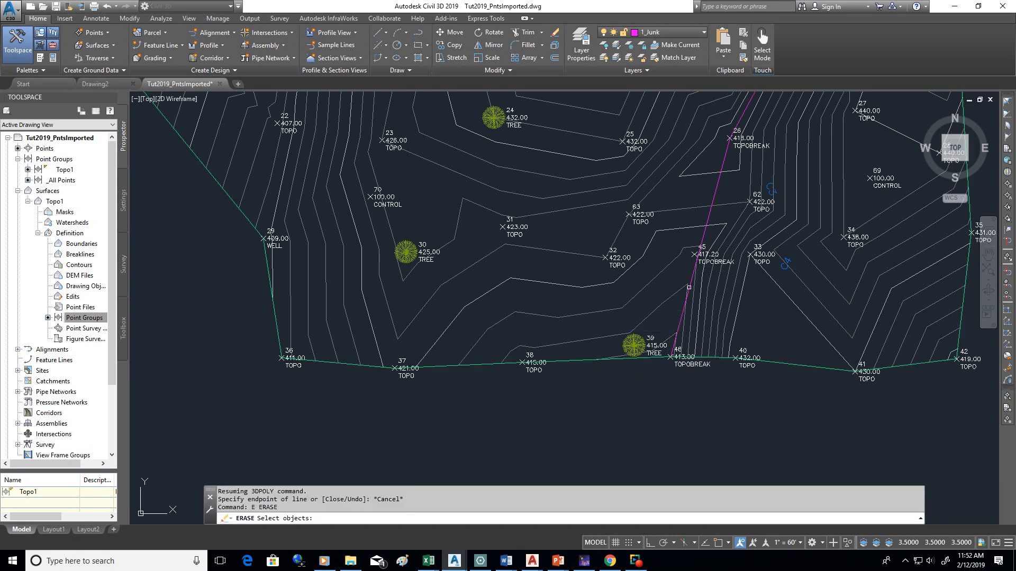
click(689, 278)
key(Return)
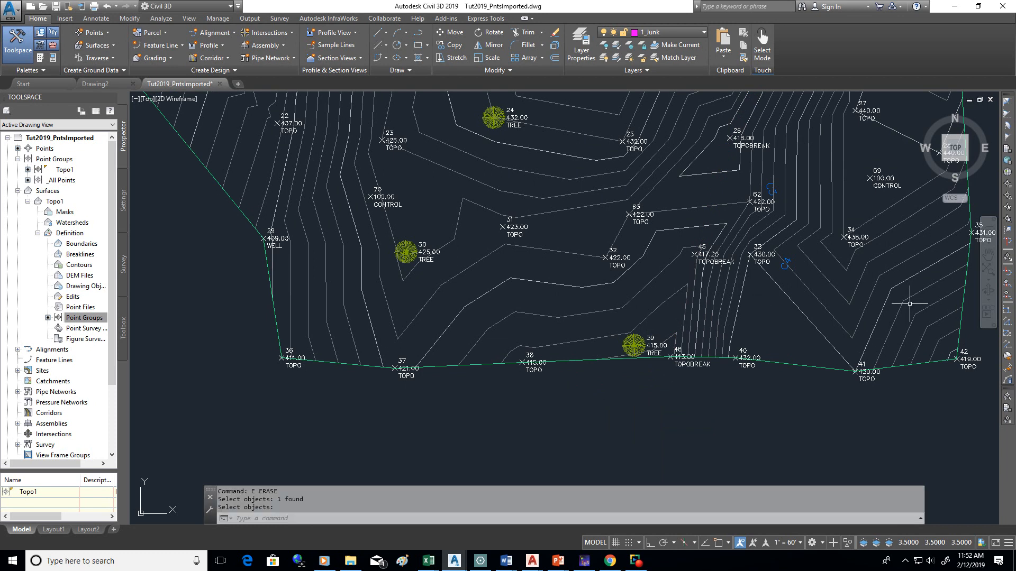
- Start a 3D polyline through TOPOBREAK points 43, 44 and 26, picking each survey point by point object
text('p)
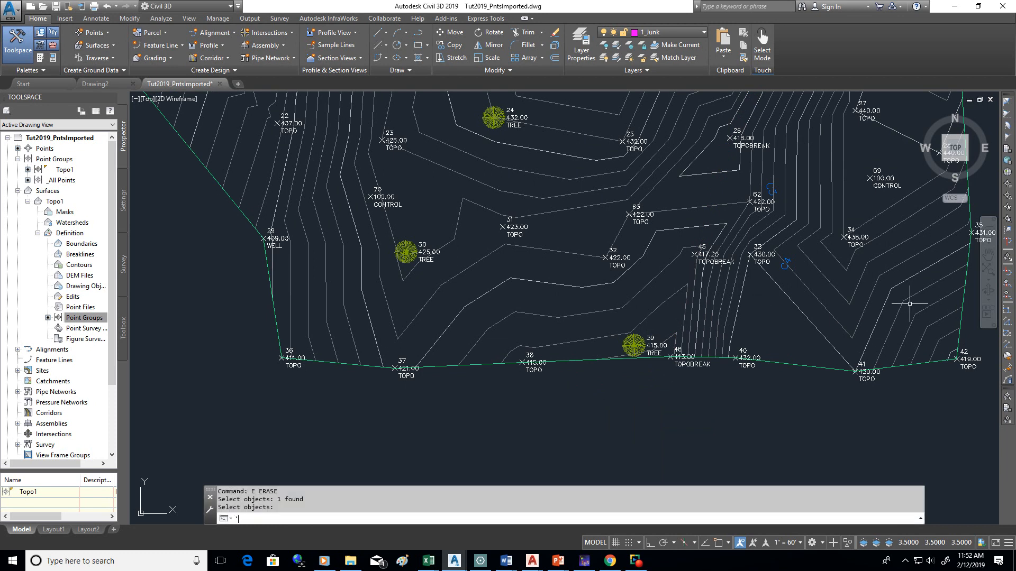
key(space)
key(Return)
mouse_move(751, 164)
mouse_down()
mouse_move(742, 197)
mouse_move(574, 369)
mouse_up()
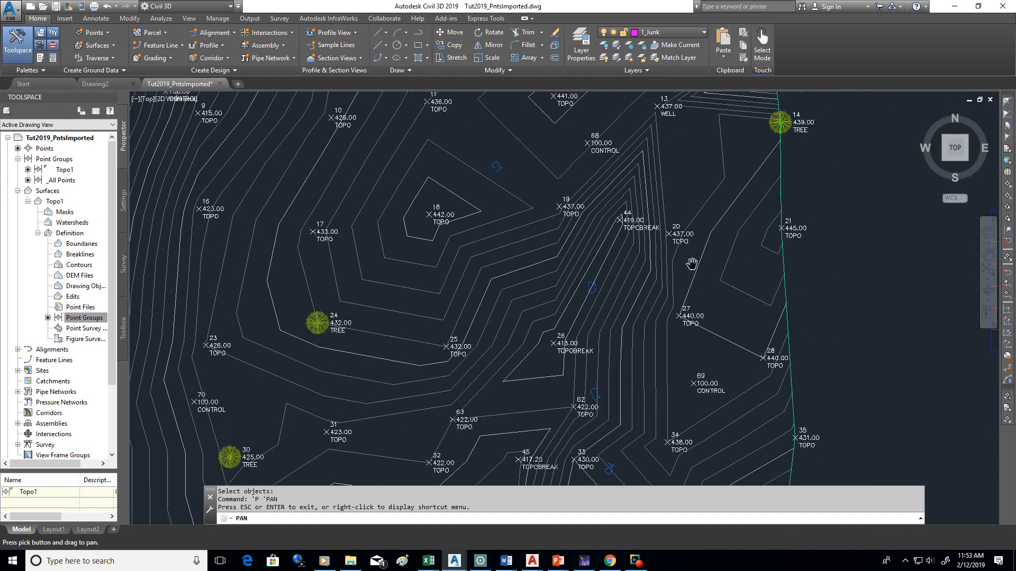
drag(716, 211, 710, 288)
right_click(817, 252)
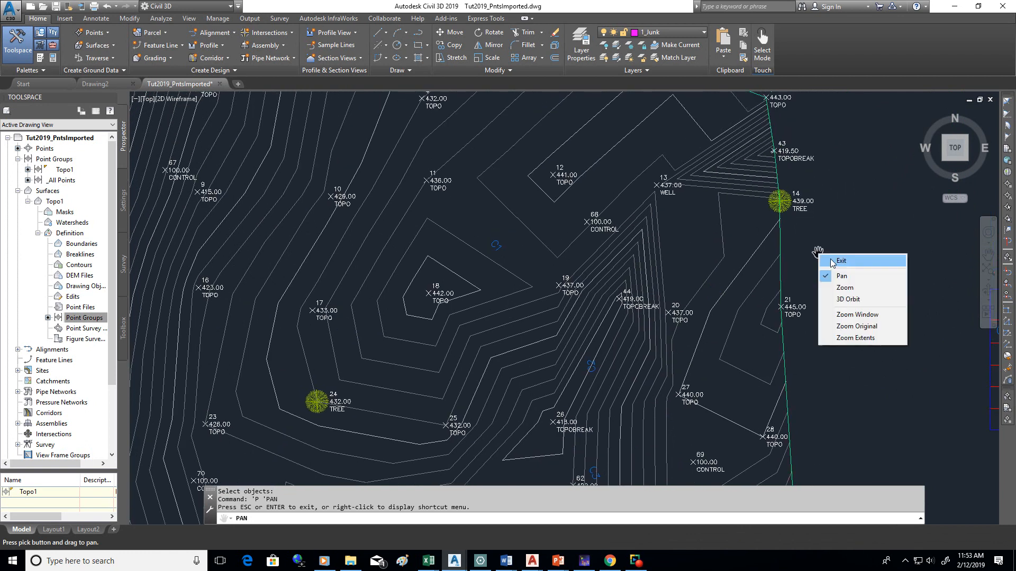
click(836, 264)
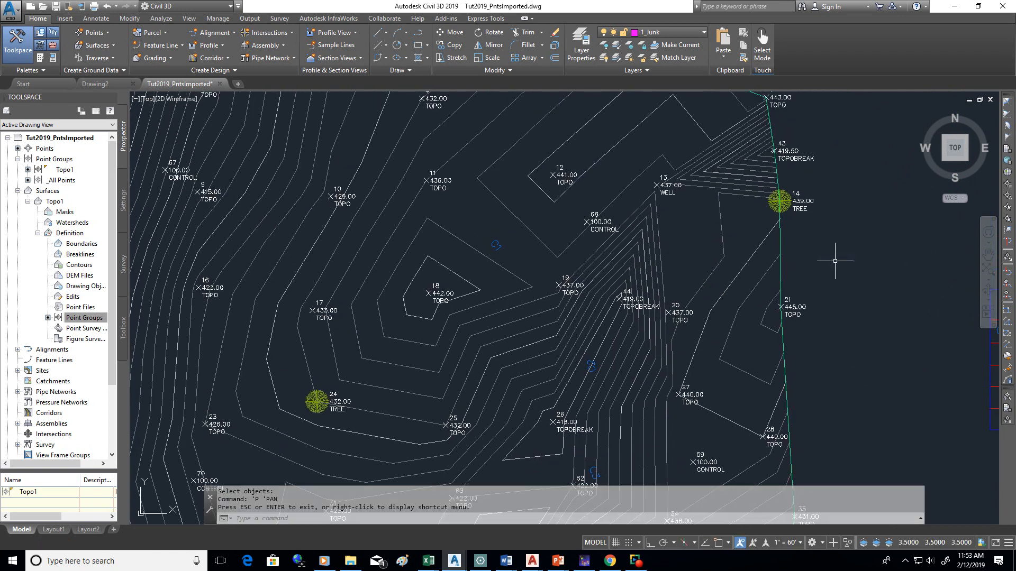
text(3dpoly)
key(Return)
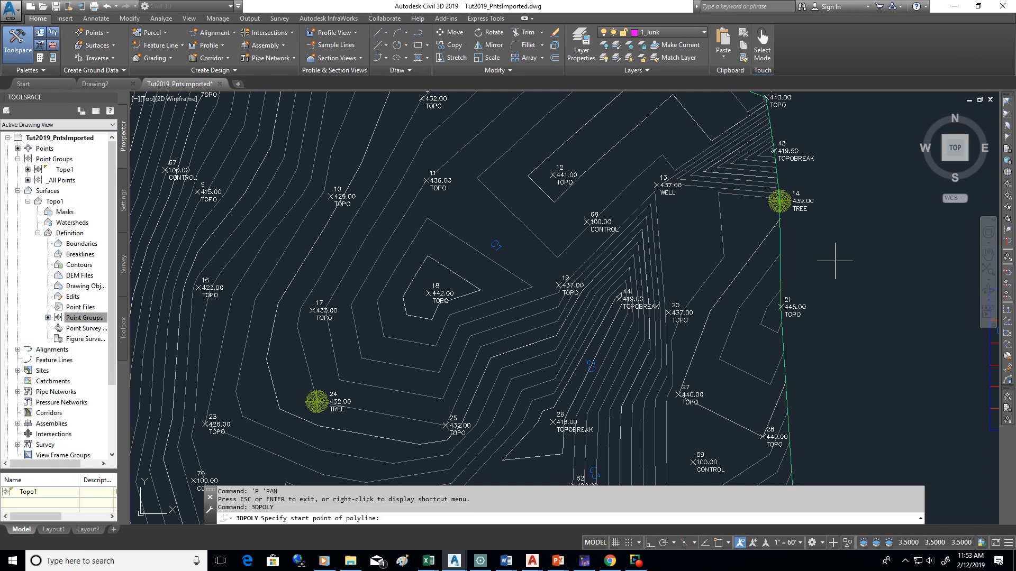
text('po)
key(Return)
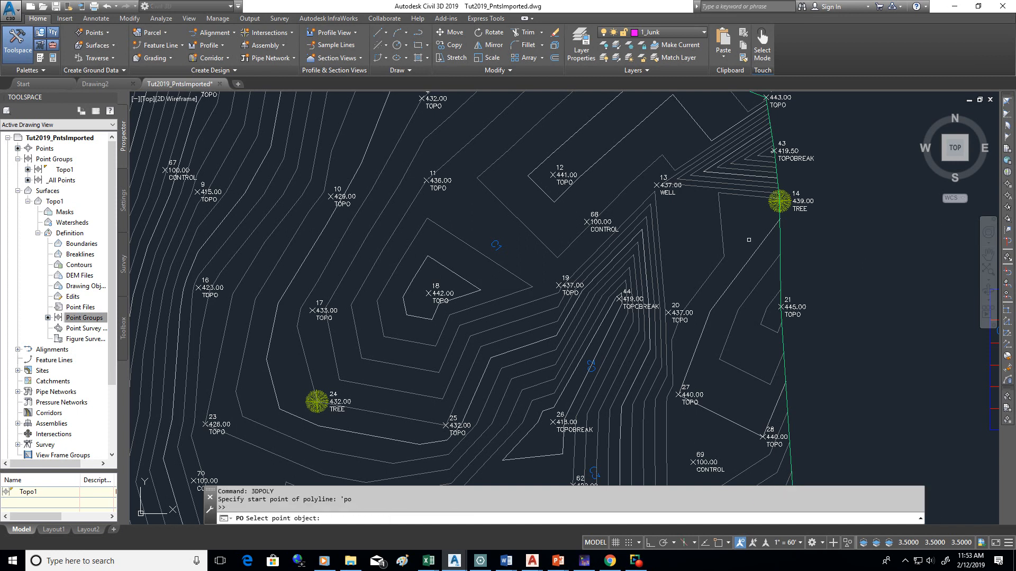
click(774, 151)
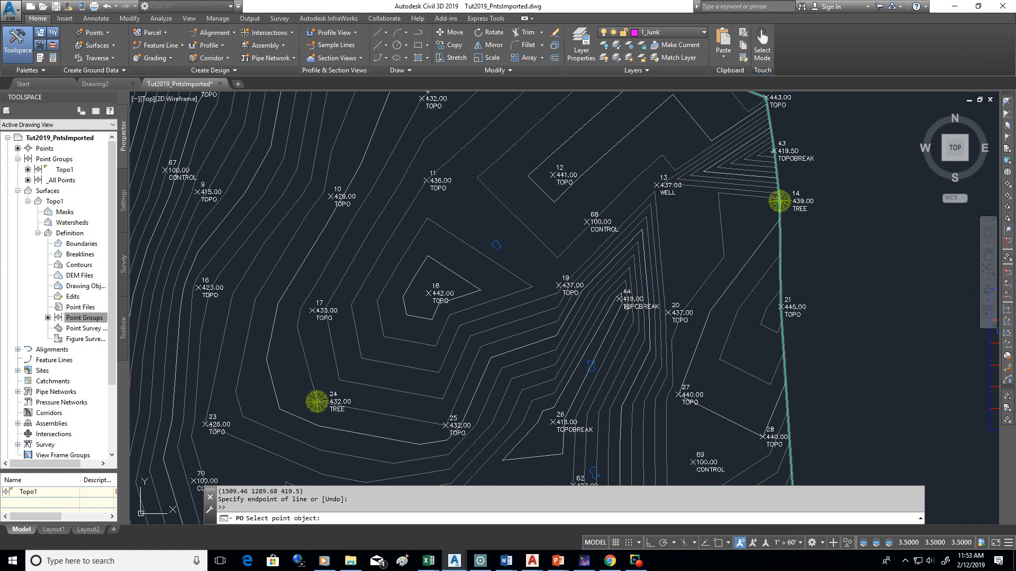
click(625, 304)
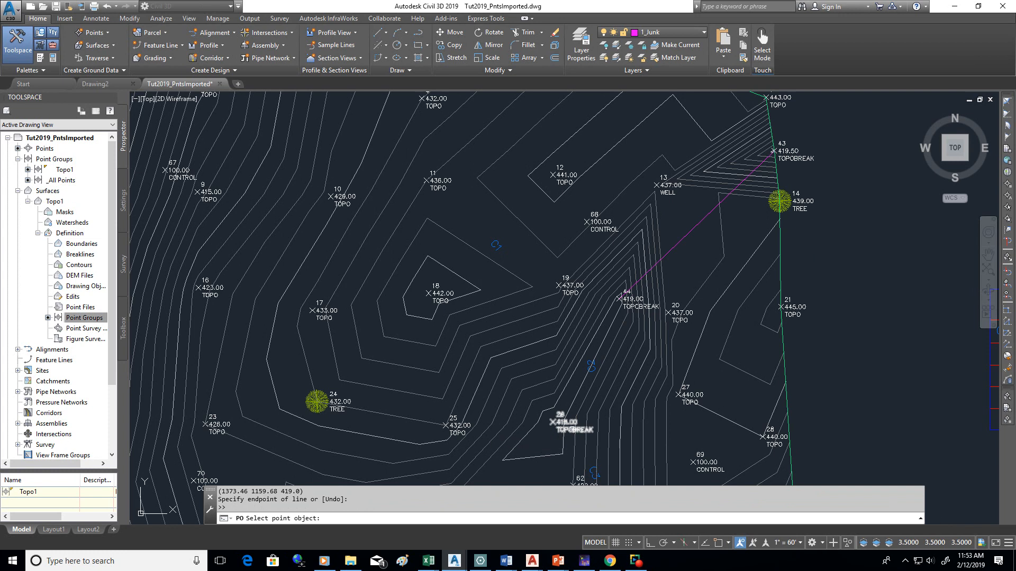
click(559, 423)
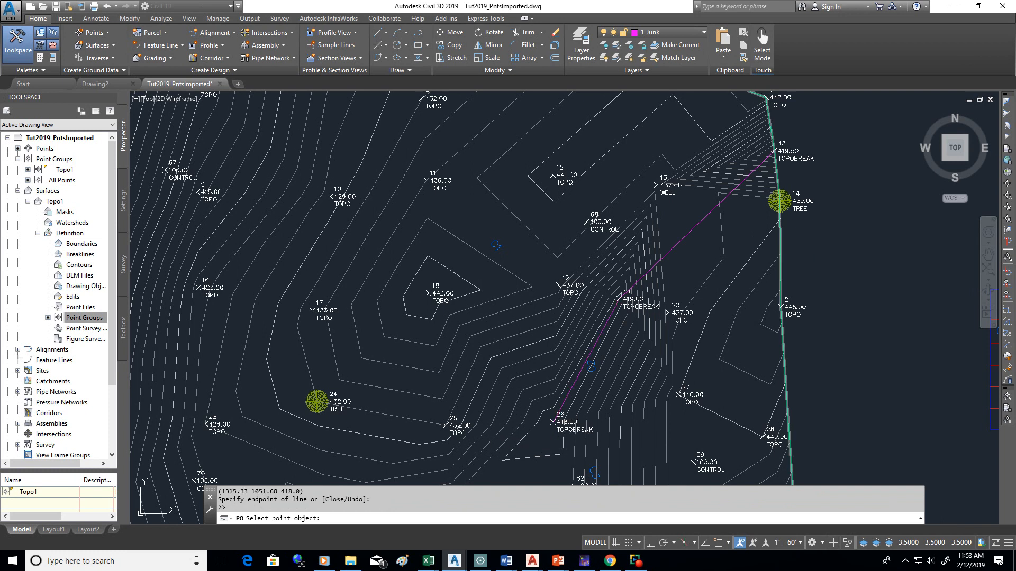
- Continue the 3D polyline from point 26 through TOPOBREAK points 45 and 46 on the south boundary and end the command
text('p)
key(Return)
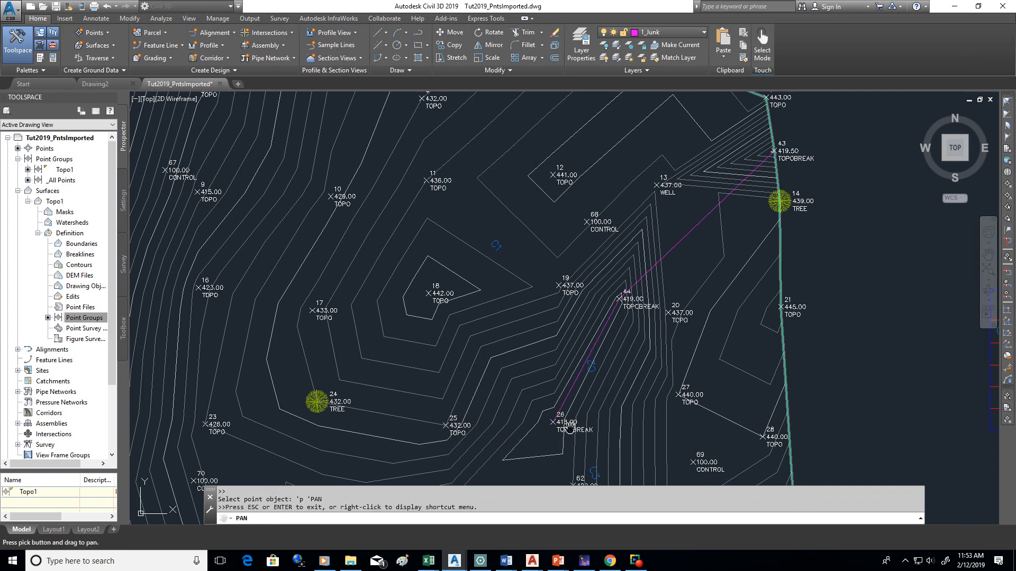
drag(588, 429, 676, 208)
right_click(620, 257)
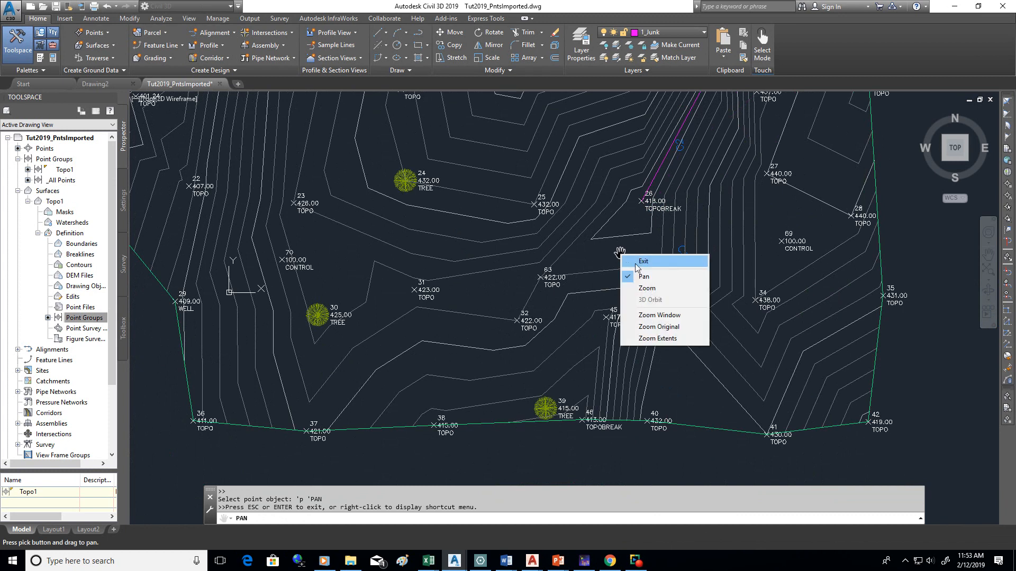
click(635, 265)
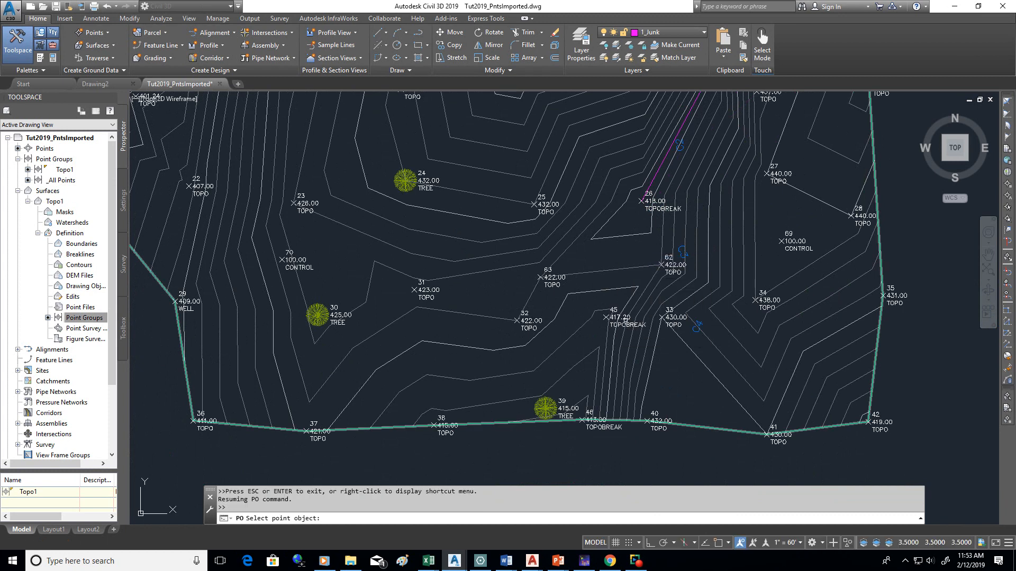
click(622, 317)
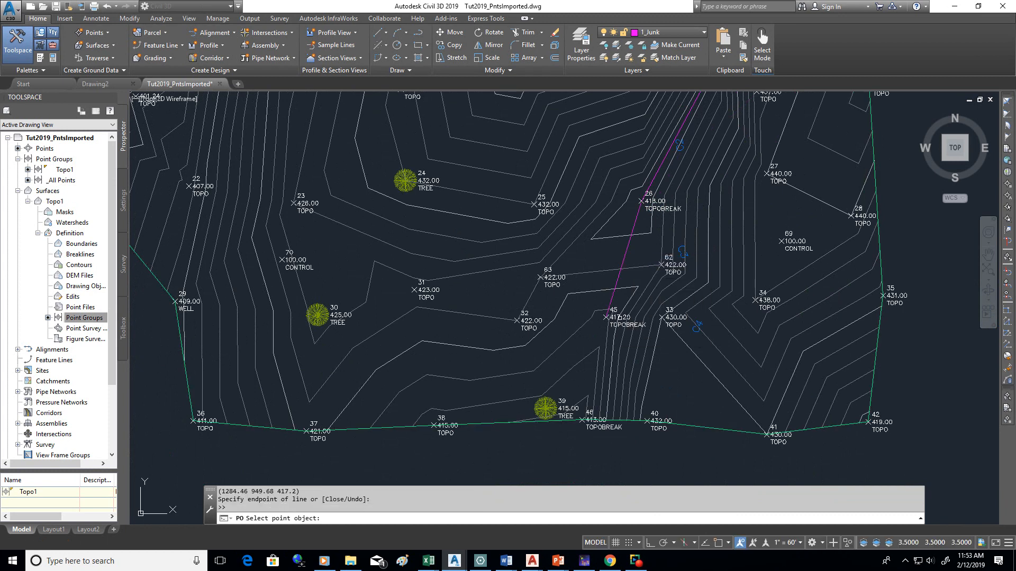
click(583, 420)
key(Return)
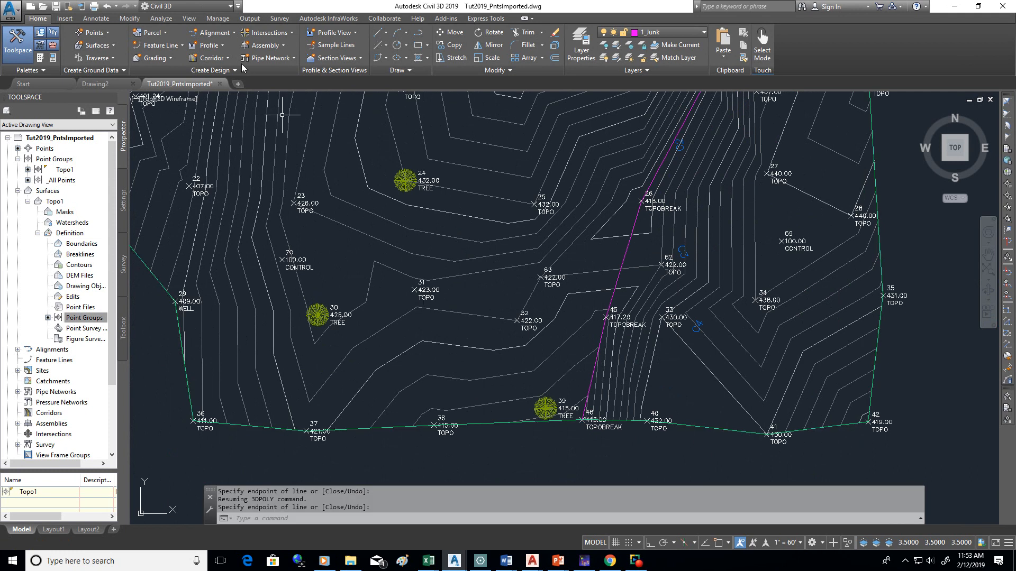
- Save the drawing under the new name Tut2019_Surface1 in the Civil3D folder
click(8, 8)
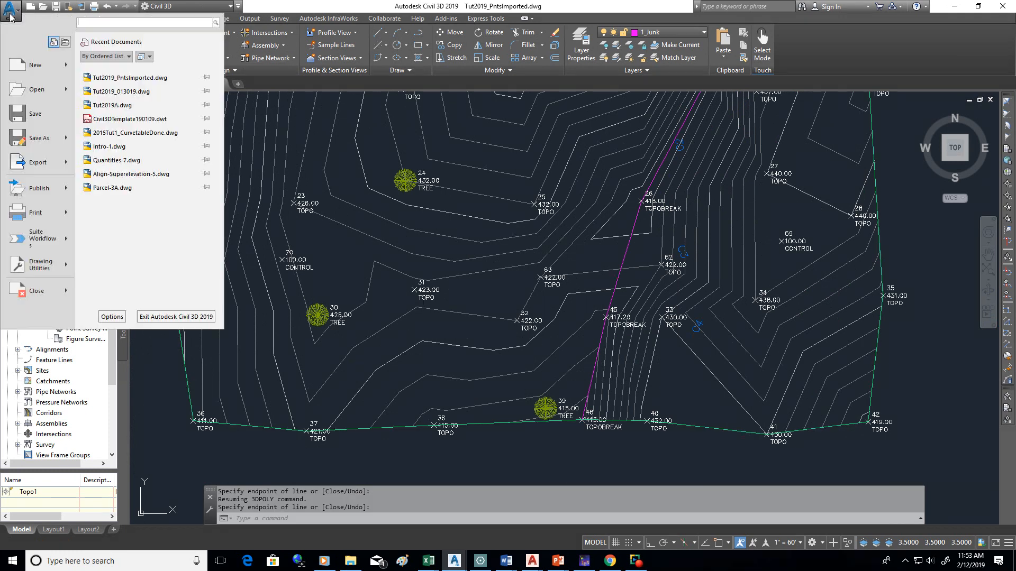
mouse_move(39, 140)
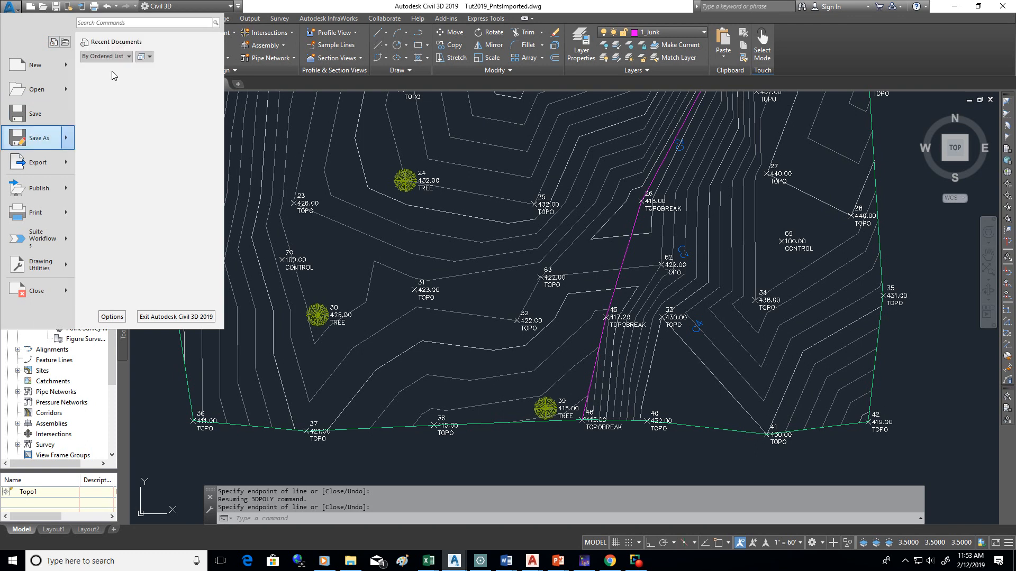
click(113, 71)
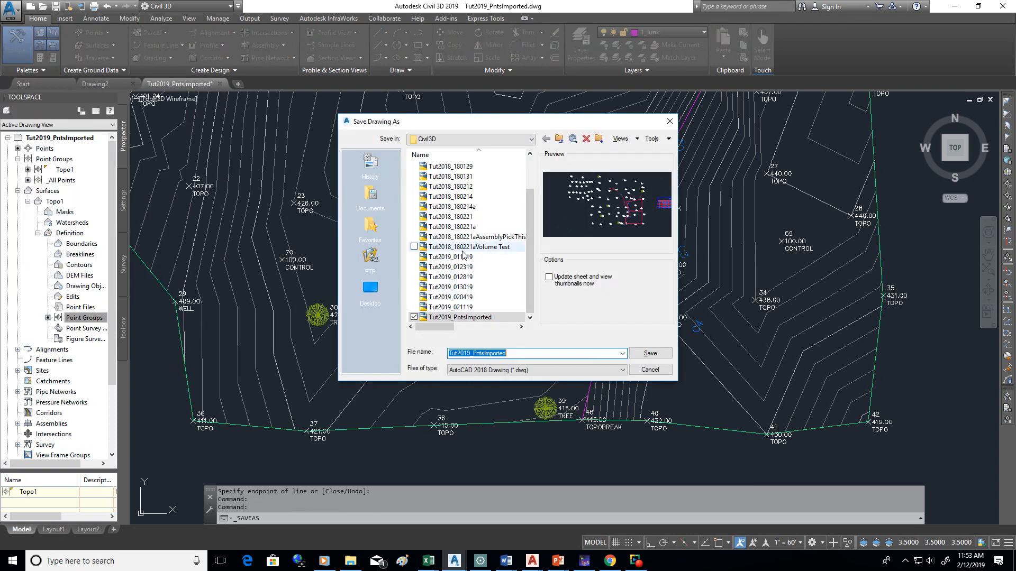
drag(508, 354, 475, 356)
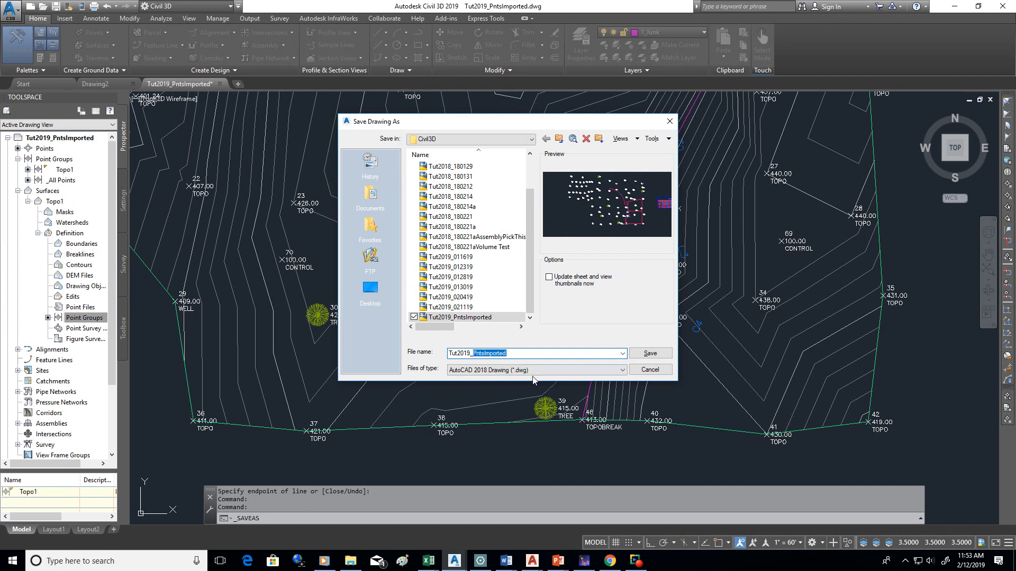
text(Surfac)
click(645, 355)
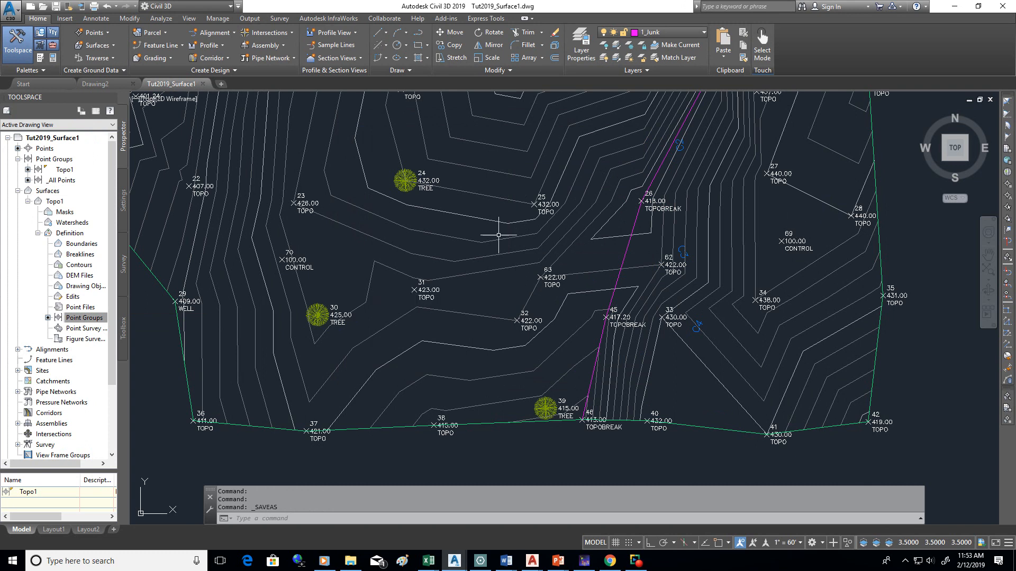
- Add a Standard breakline with the description TopoBreak1 to the Topo1 surface definition
click(94, 256)
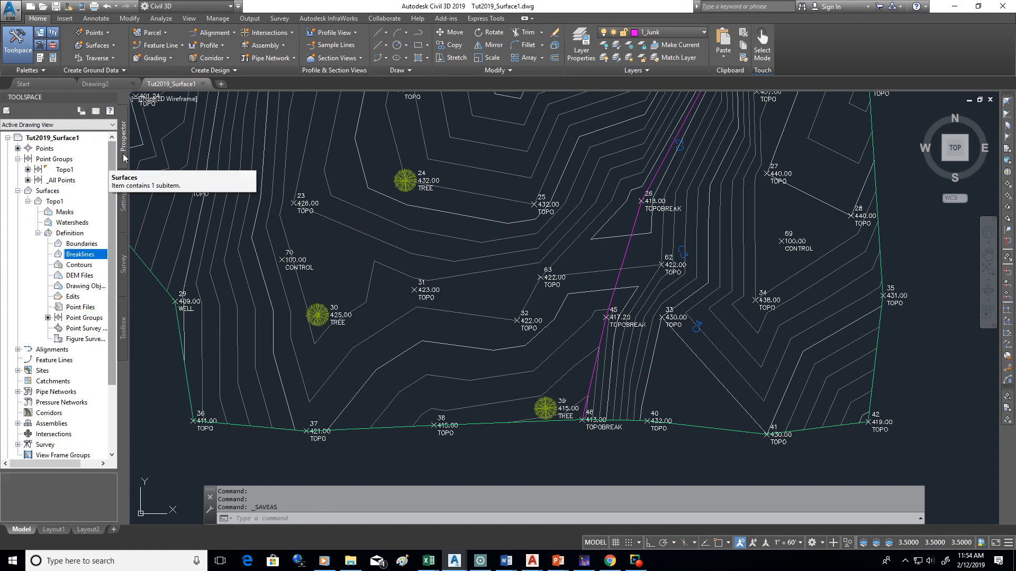
right_click(72, 257)
click(106, 263)
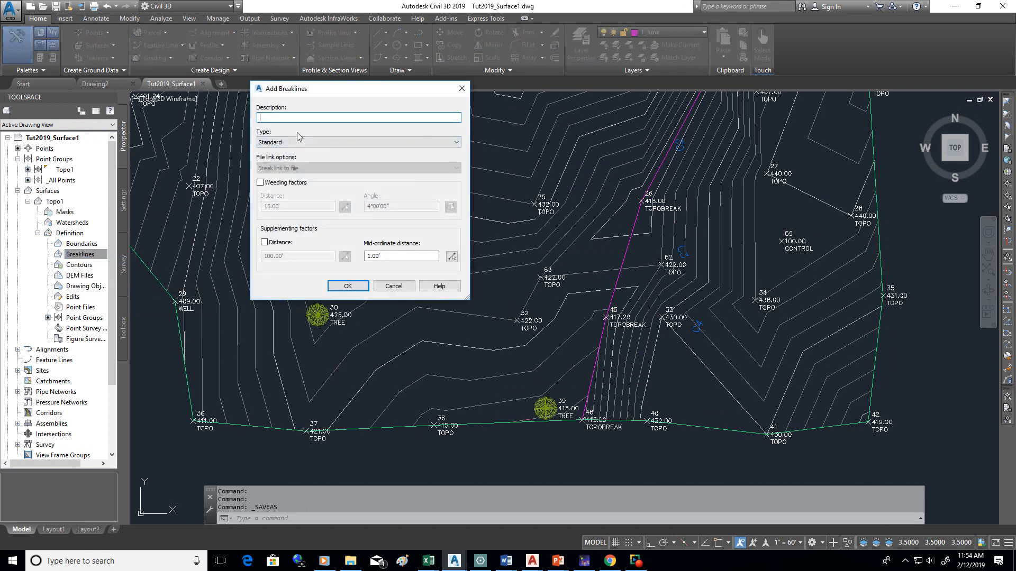
text(TopoBreak1)
click(348, 286)
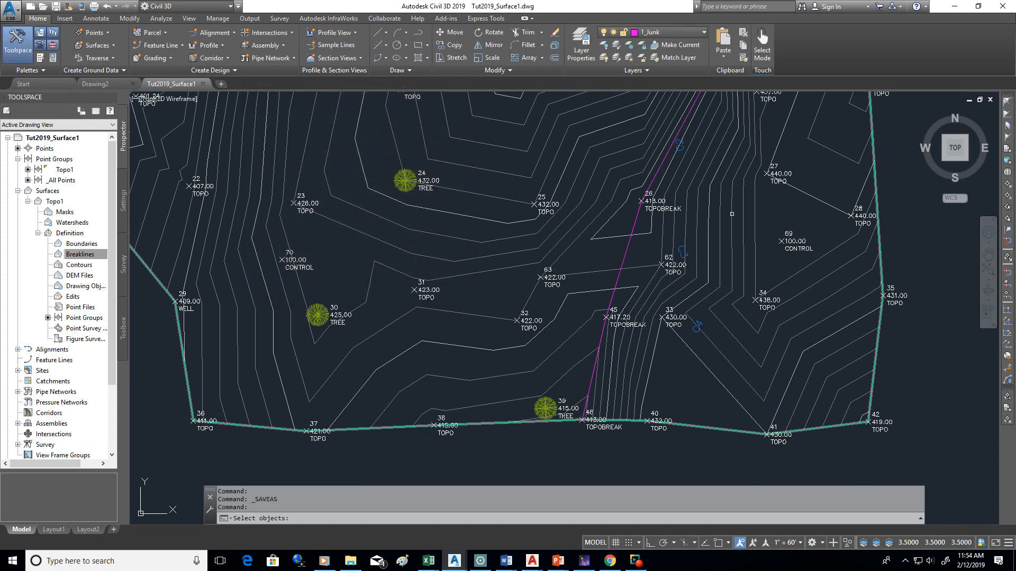
- Select the magenta 3D polyline through the TOPOBREAK points as the breakline object and finish the selection
text('p)
key(Return)
click(736, 140)
drag(701, 215, 698, 217)
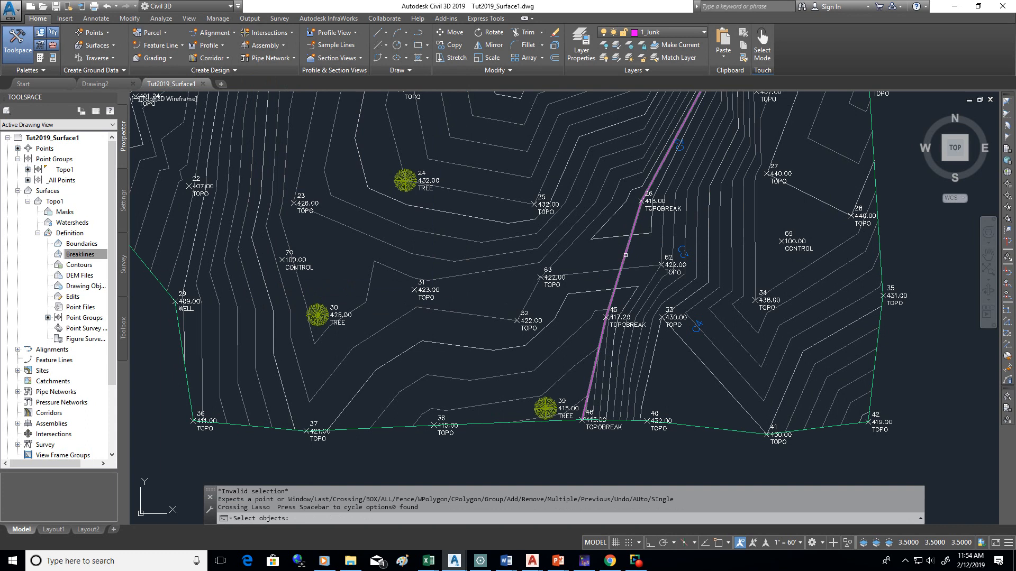
scroll(683, 251, down, 5)
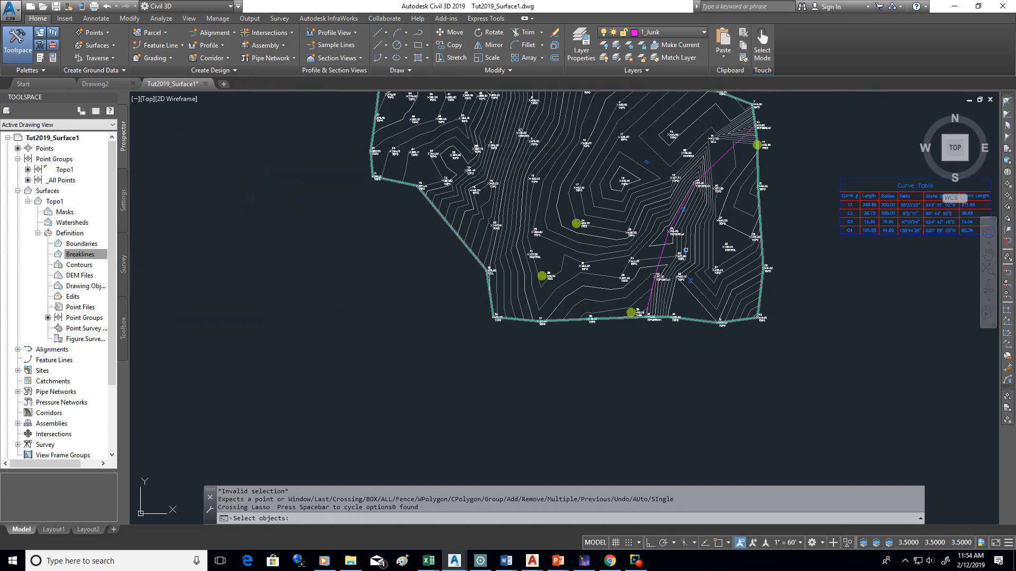
key(Escape)
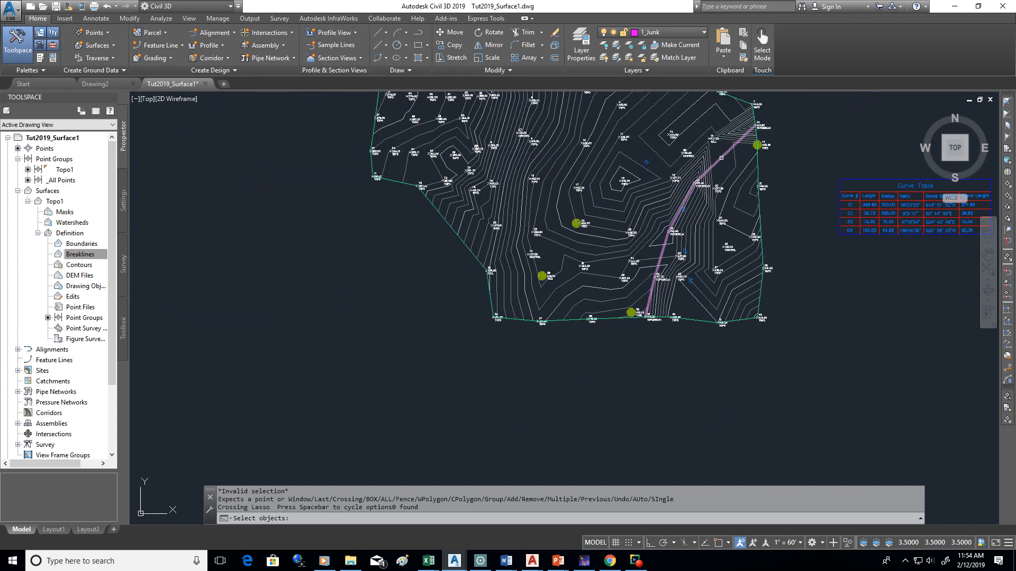
click(721, 158)
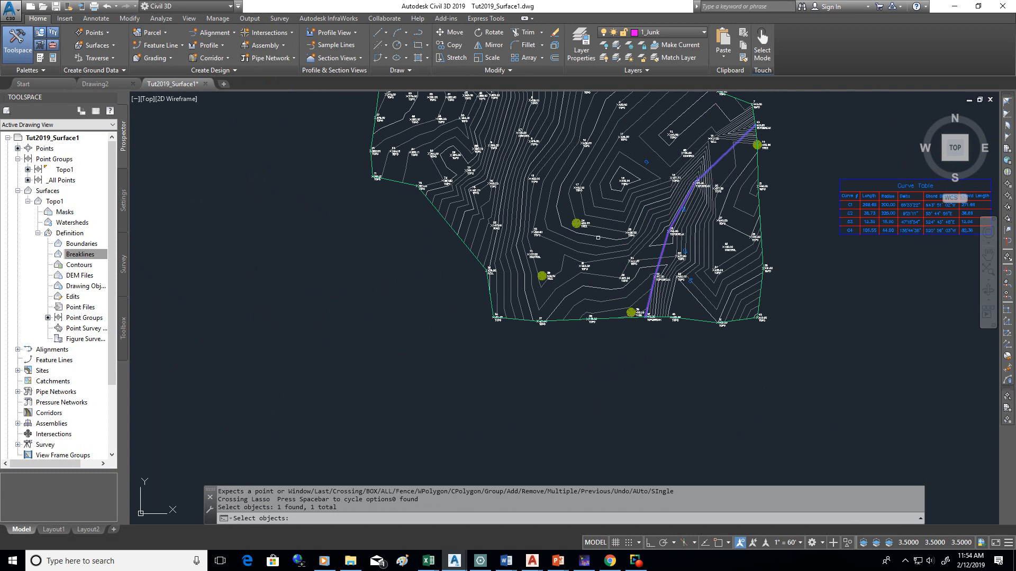
key(Return)
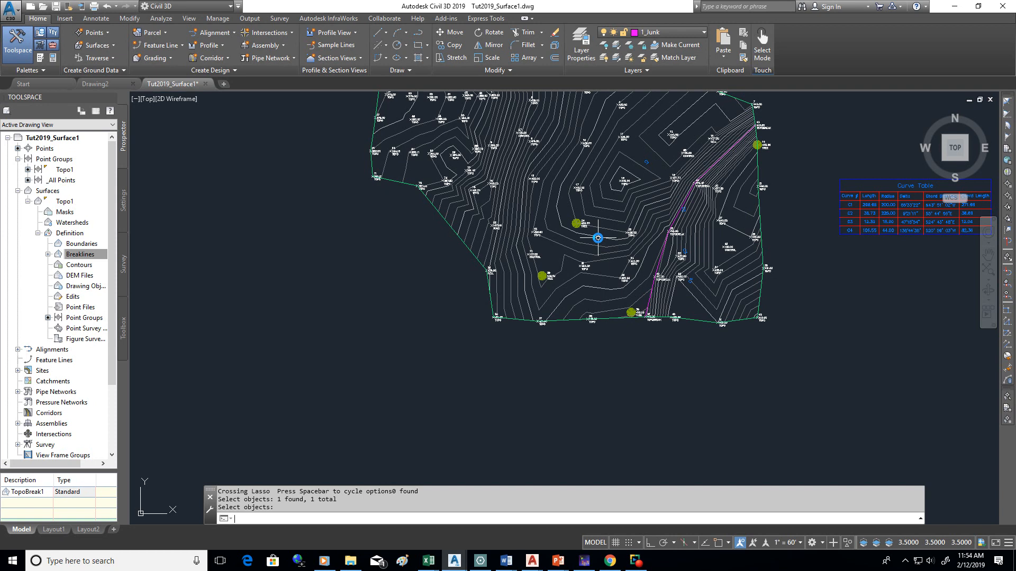
- Examine the contours of the whole Topo1 surface, including those along the TopoBreak1 breakline
text('p)
key(Return)
drag(509, 176, 444, 265)
right_click(440, 138)
click(453, 143)
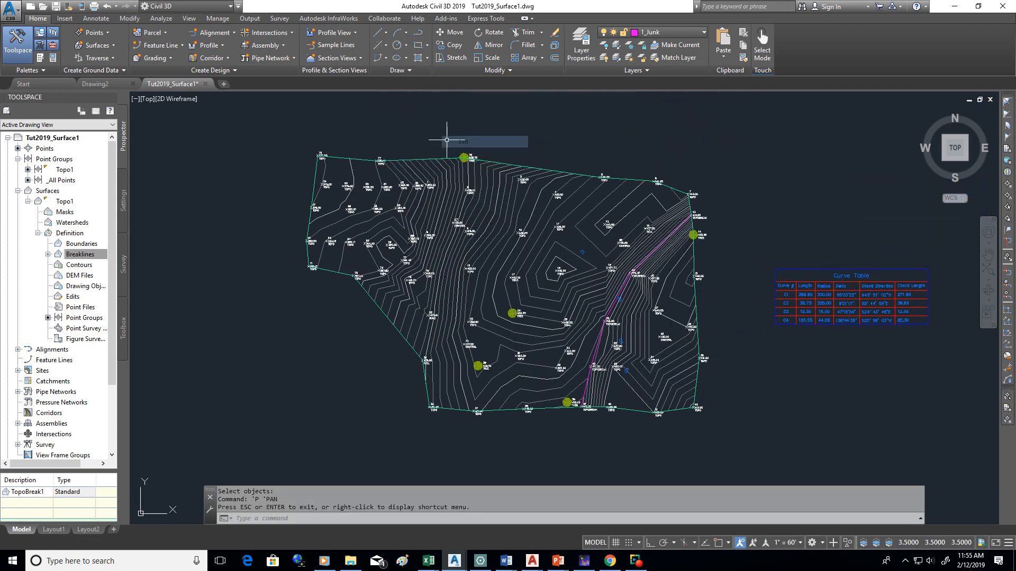
text(z)
key(Return)
text(w)
key(Return)
click(306, 137)
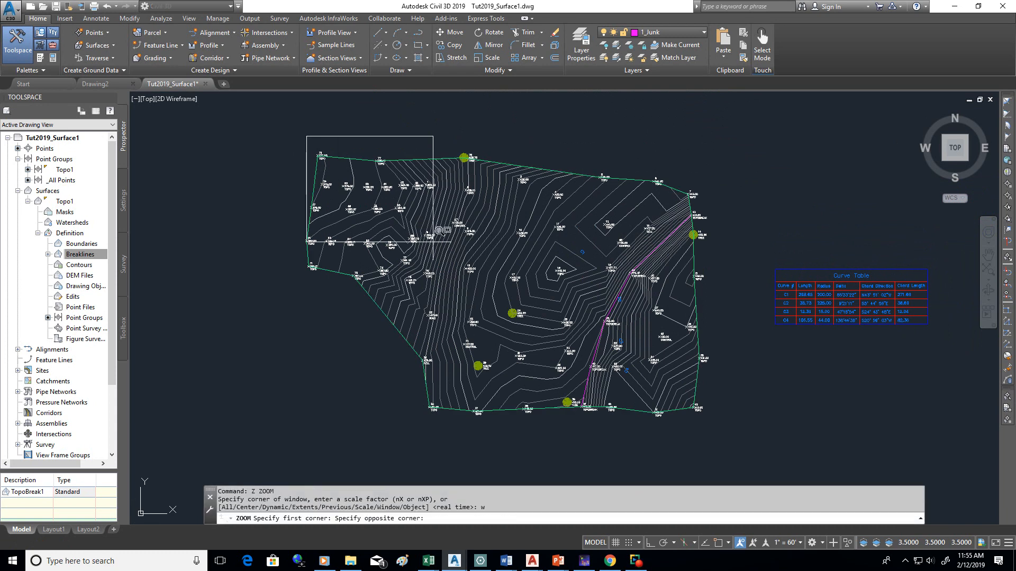
click(748, 458)
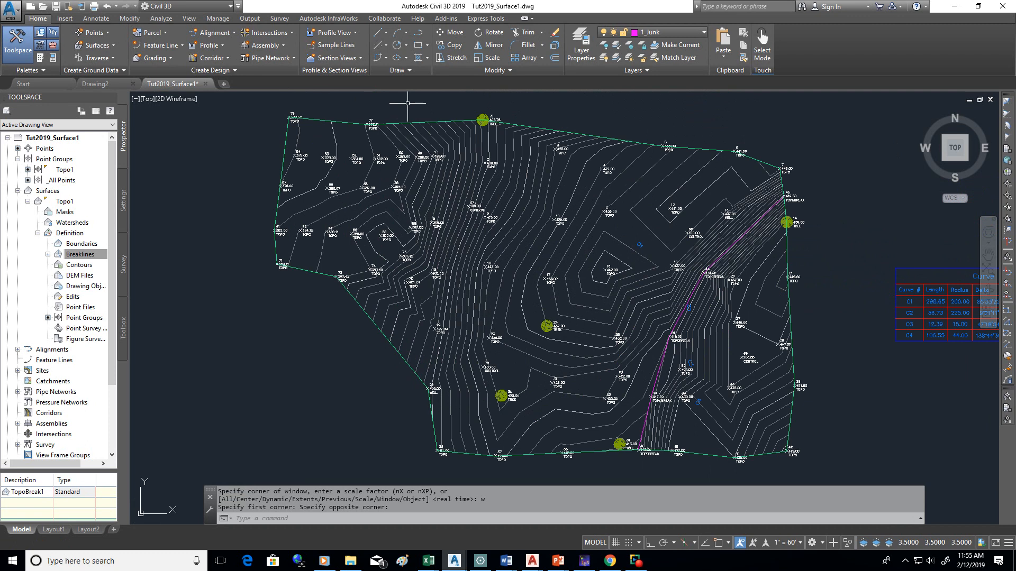
text(')
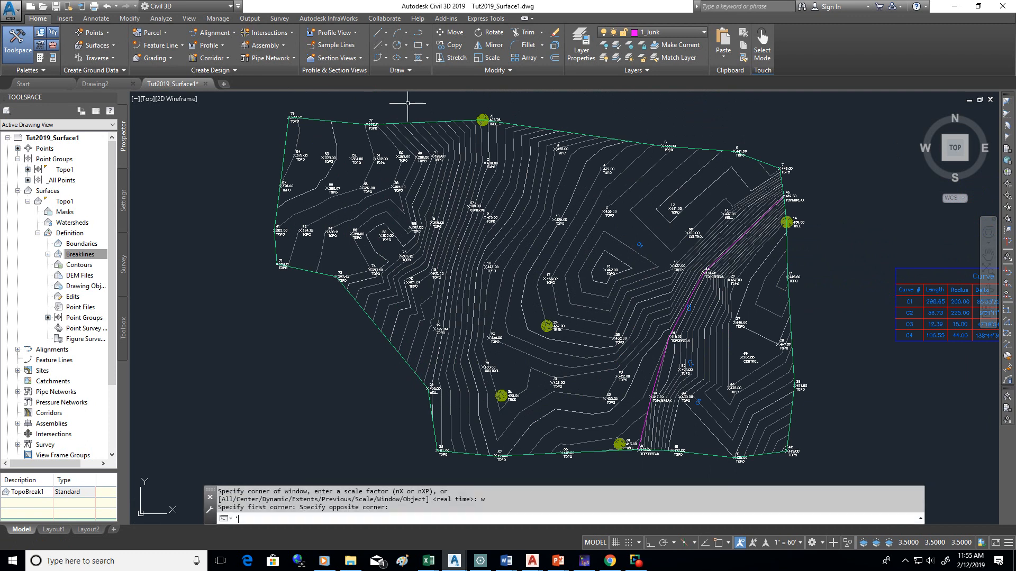
text(3Dpoly)
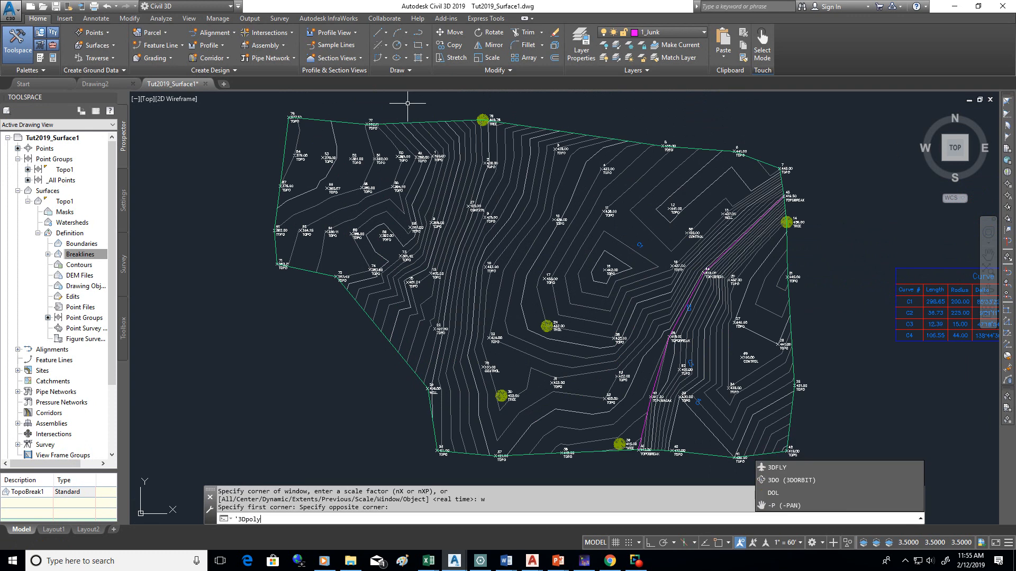
key(Return)
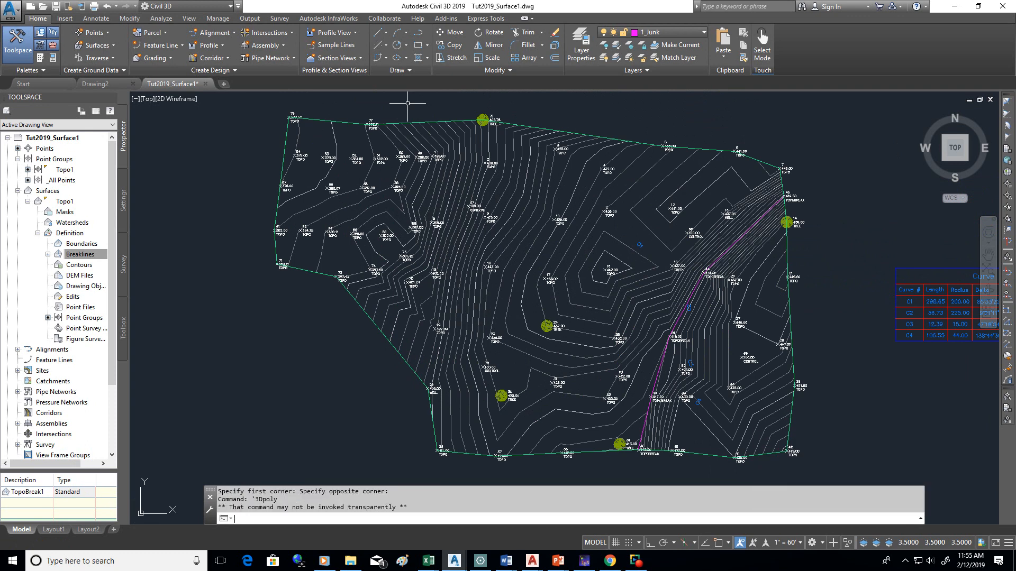
- Start a 3D polyline by point-object selection at the surface's northwest corner point and run it through the north-edge TREE point to the northeast corner
text(3dpoly)
key(Return)
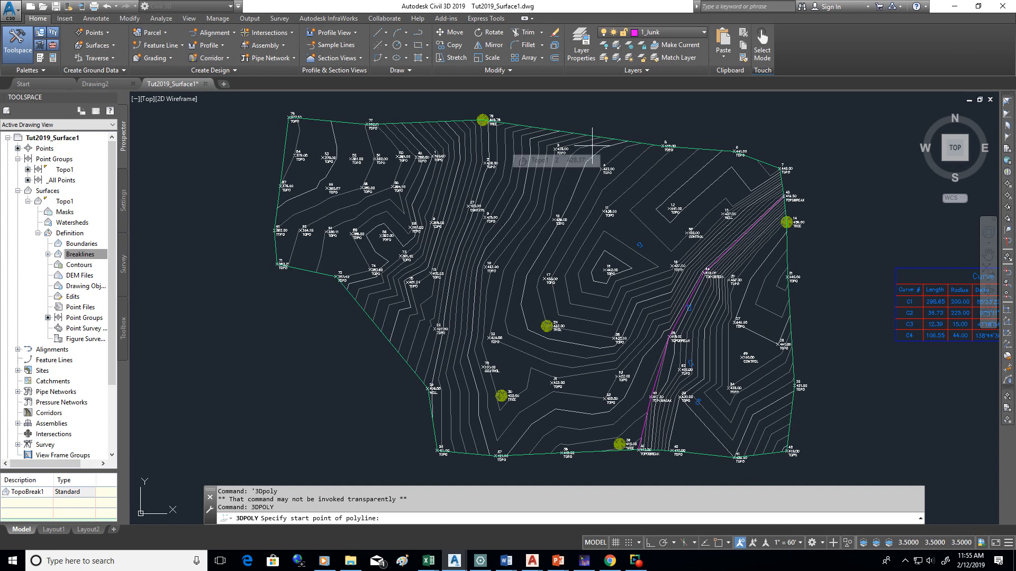
text('po)
key(Return)
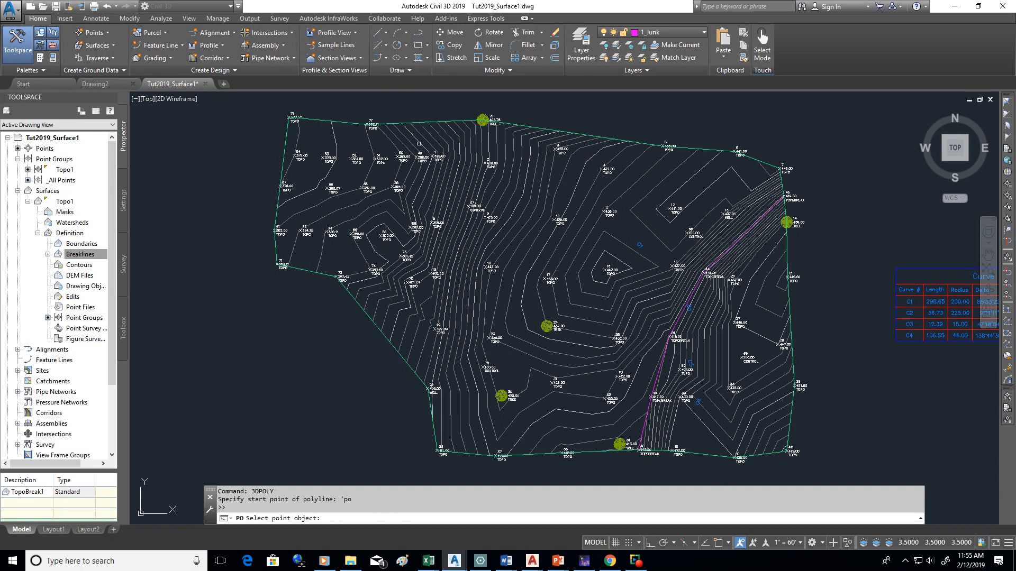
click(292, 114)
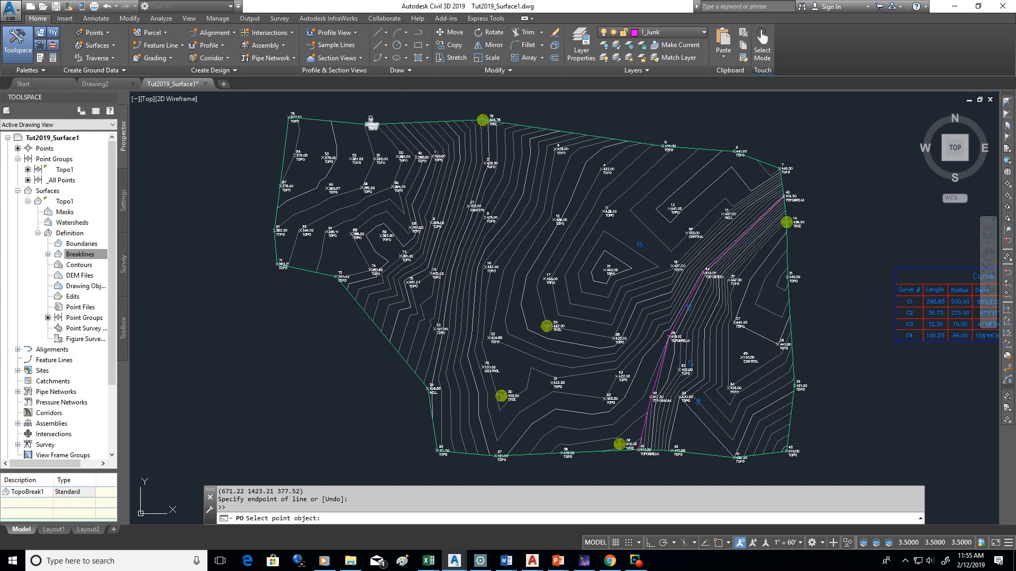
click(482, 120)
click(738, 151)
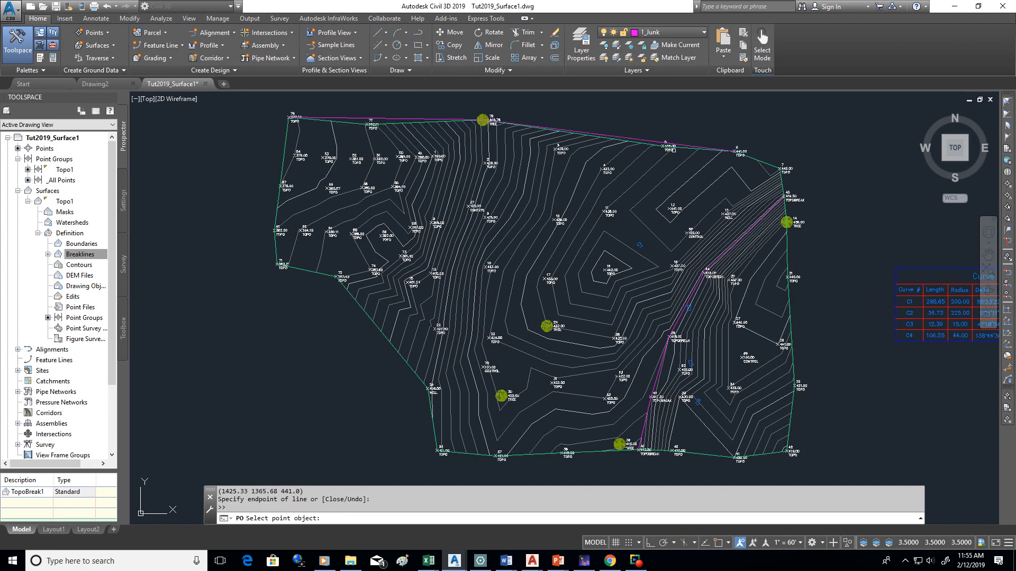
click(782, 168)
- Continue the 3D polyline down the east edge through the TOPOBREAK, TREE and TOPO points, around the southeast corner to the next south-edge point
click(792, 201)
click(787, 222)
click(791, 276)
click(798, 386)
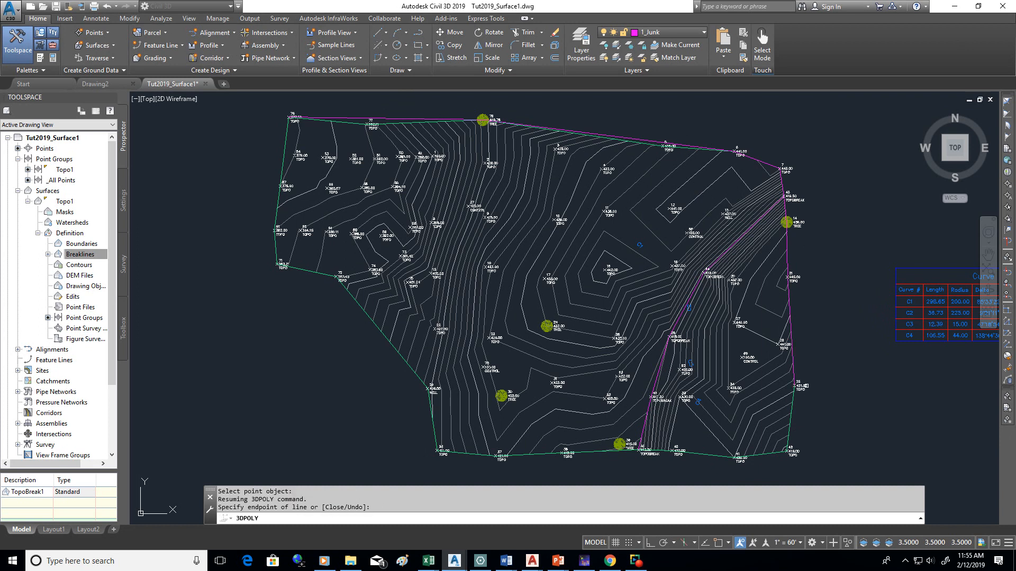
click(792, 448)
click(738, 457)
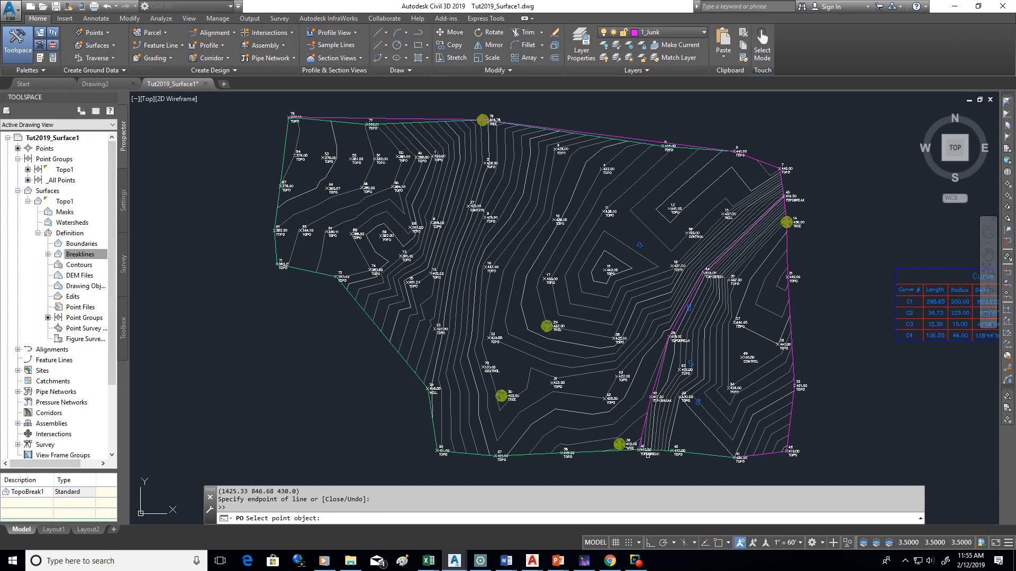
- Continue the 3D polyline west along the south edge from the TOPOBREAK point to the southwest corner, and up to the WELL point
click(644, 450)
click(565, 458)
click(499, 458)
click(441, 457)
click(433, 389)
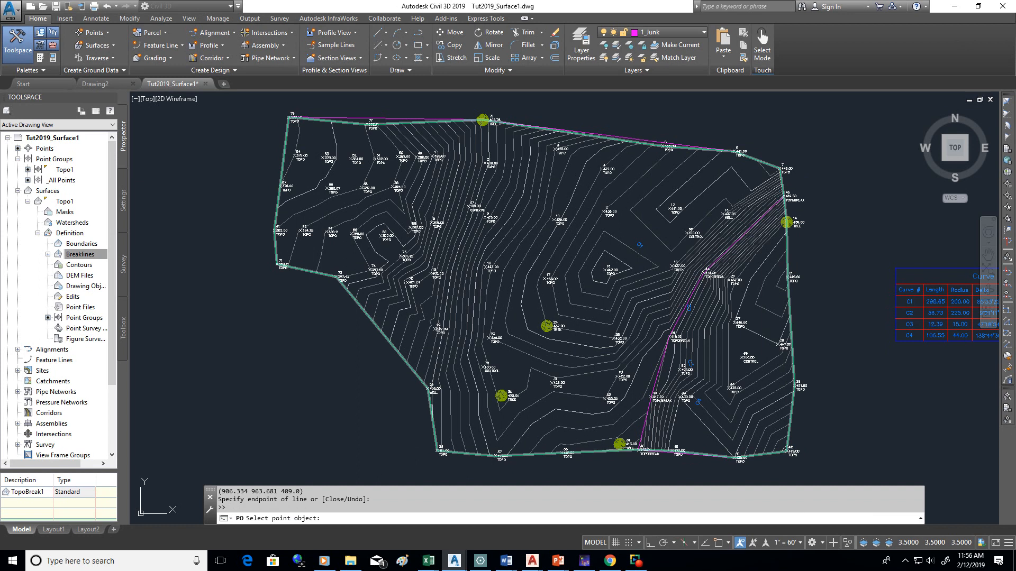
- Route the 3D polyline from the WELL point through the inner TOPO points to the southwest notch, excluding the long diagonal triangle edge
click(435, 329)
click(411, 283)
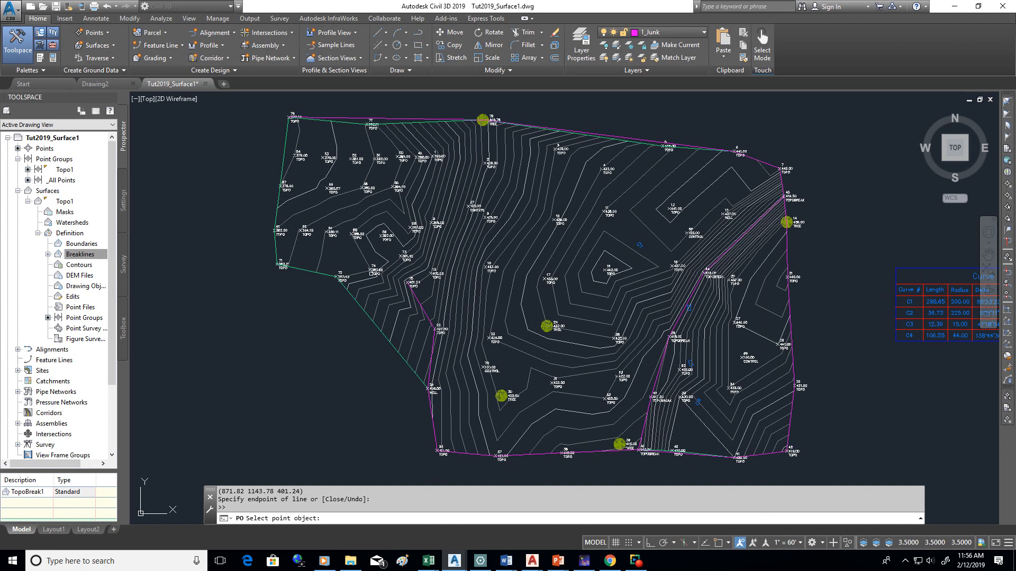
click(375, 271)
click(342, 276)
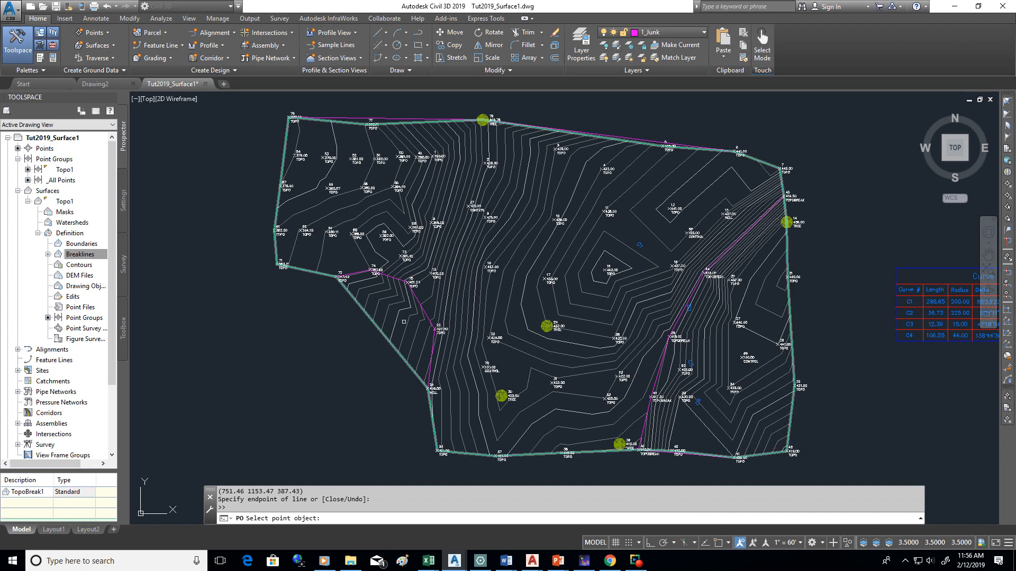
- Extend the 3D polyline to the west corner point and north through the TOPO points on the west edge
click(277, 268)
click(277, 230)
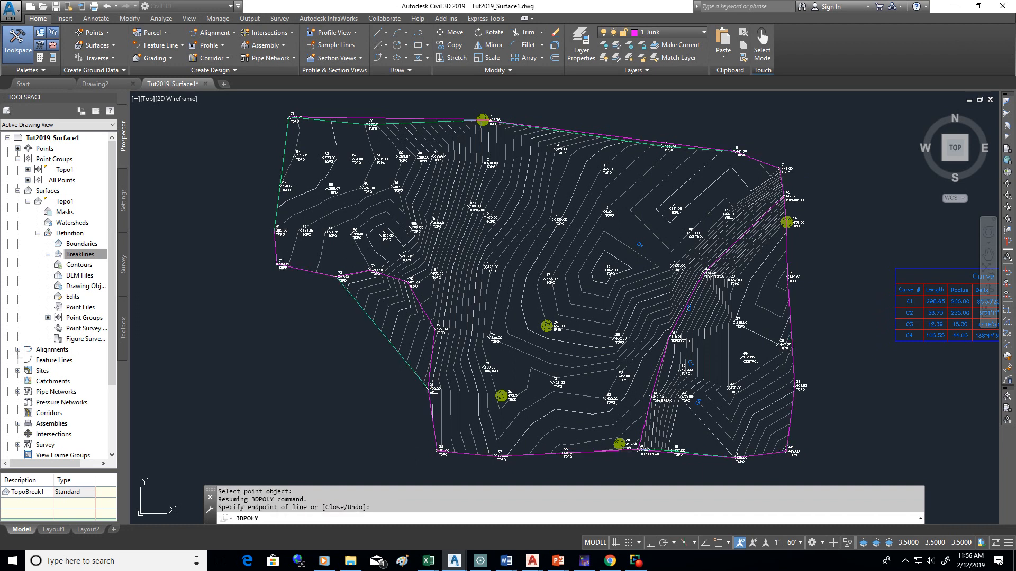
click(289, 189)
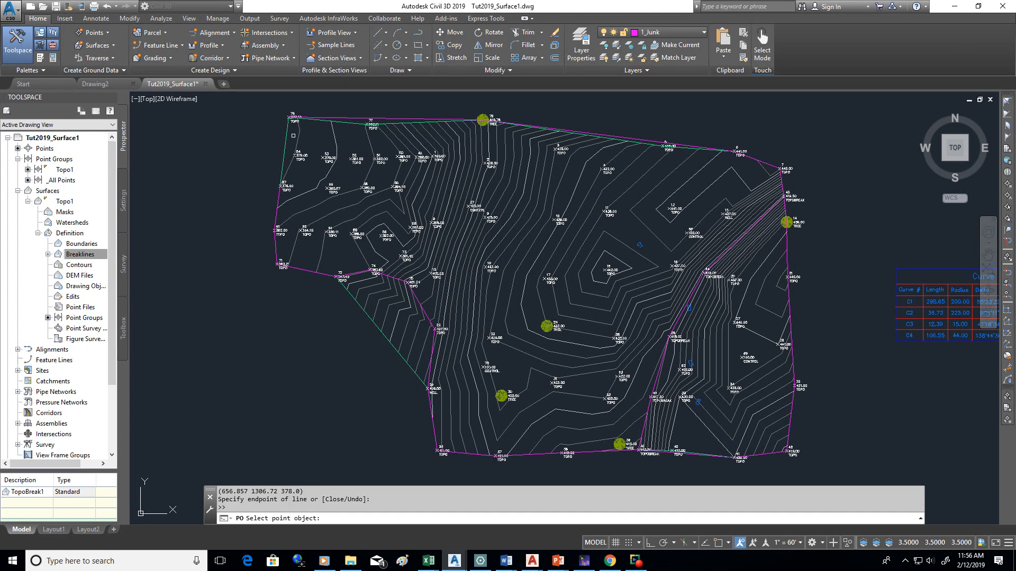
text(c)
key(Return)
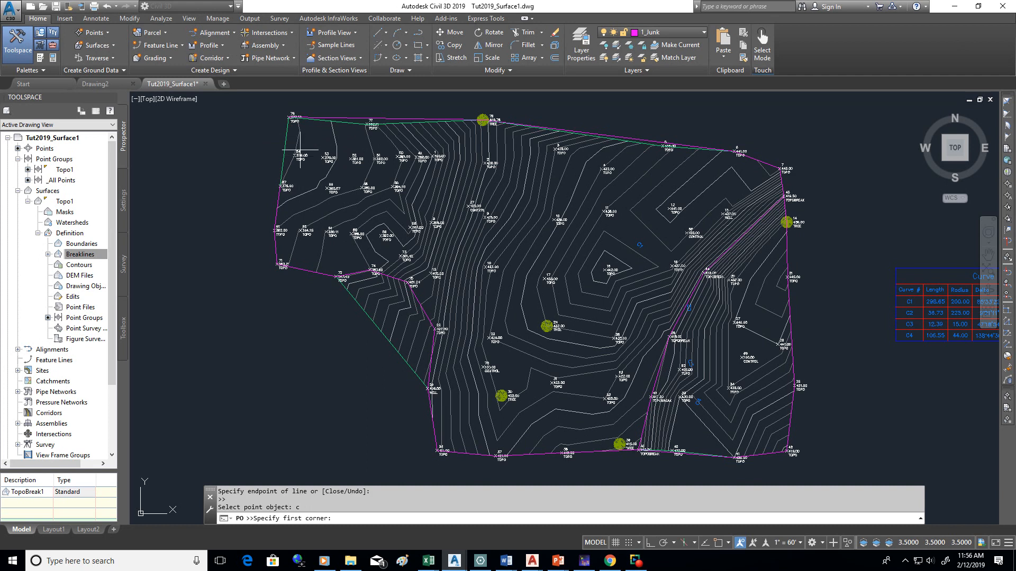
key(Return)
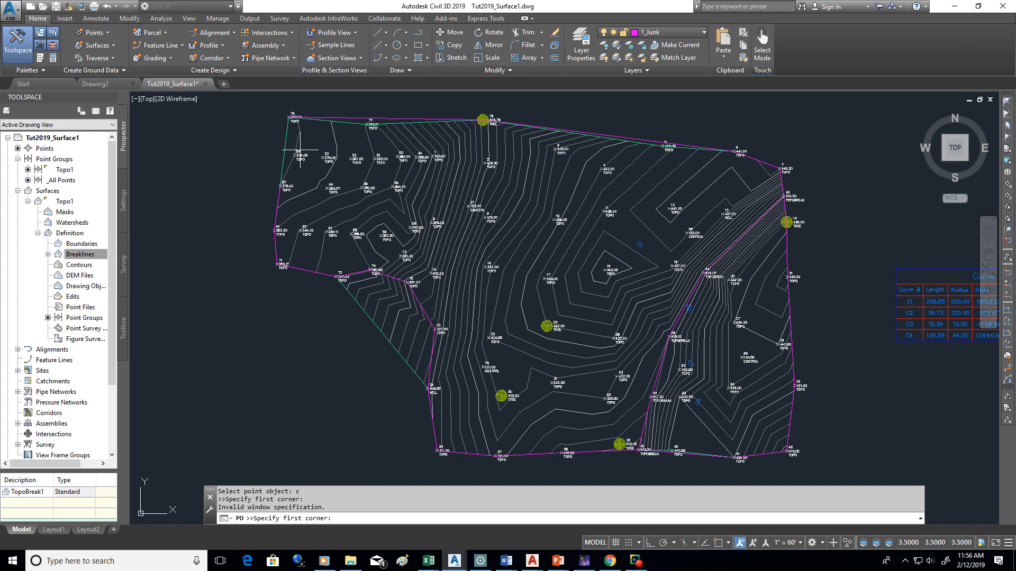
- End the 3D polyline on its northwest starting point, selected as a point object, and finish the command
text('po)
key(Return)
click(290, 118)
click(290, 118)
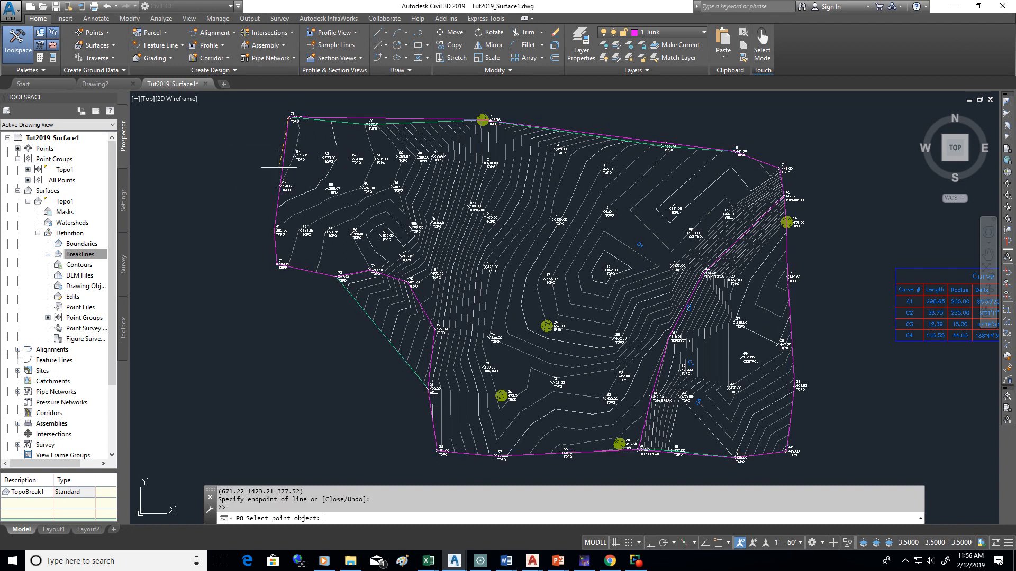
key(Return)
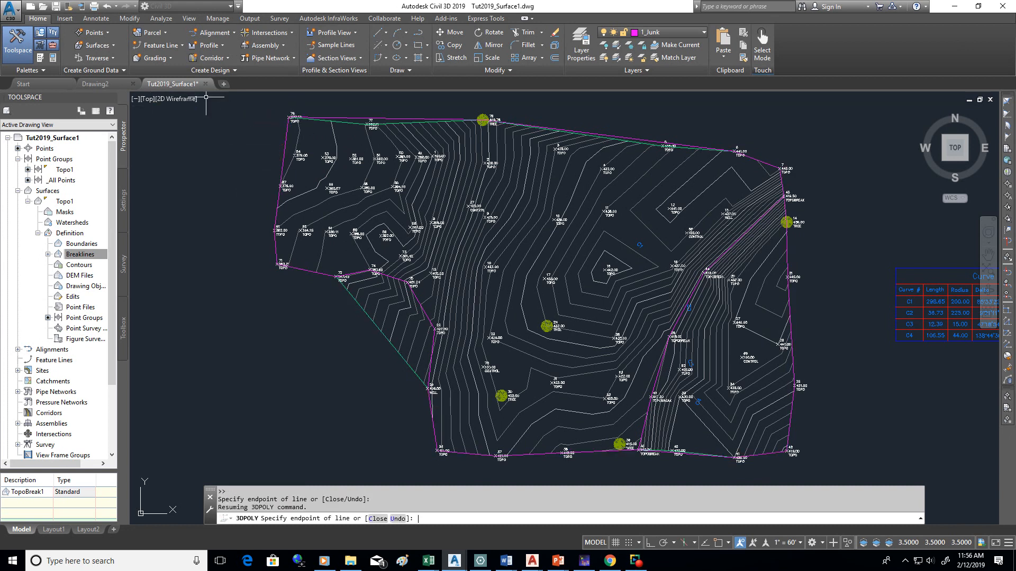
key(Return)
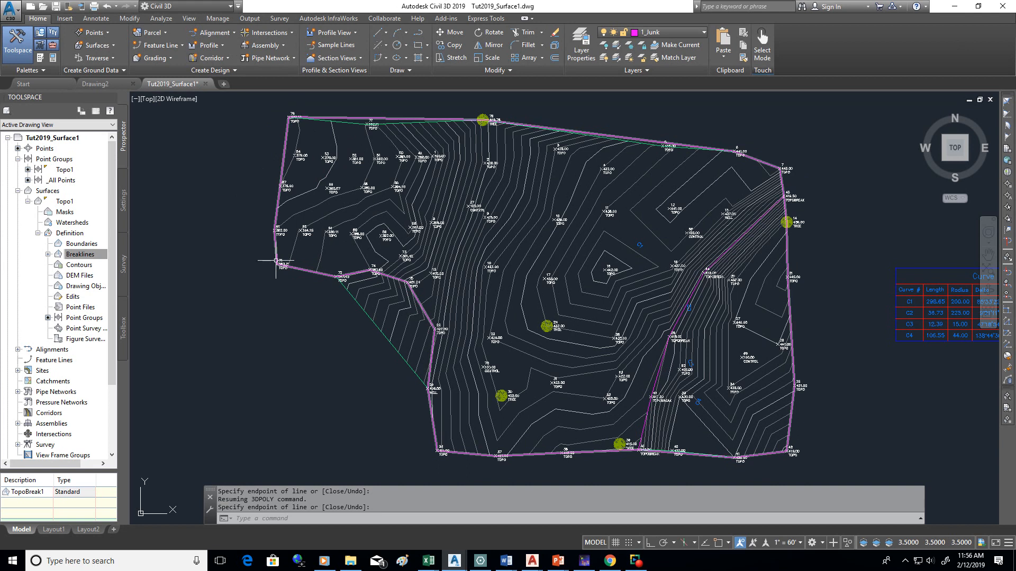
- Save the drawing
click(11, 12)
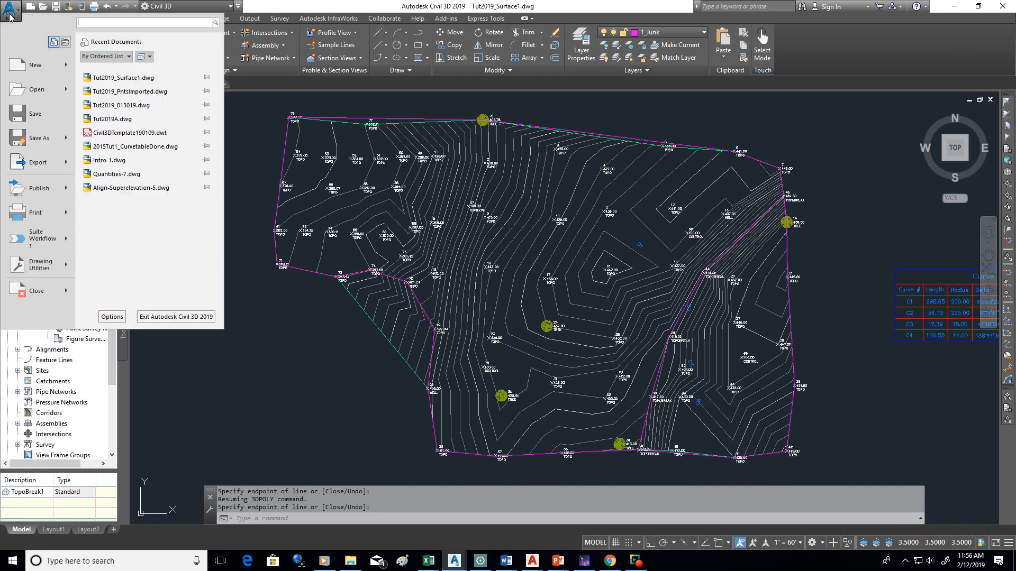
click(33, 119)
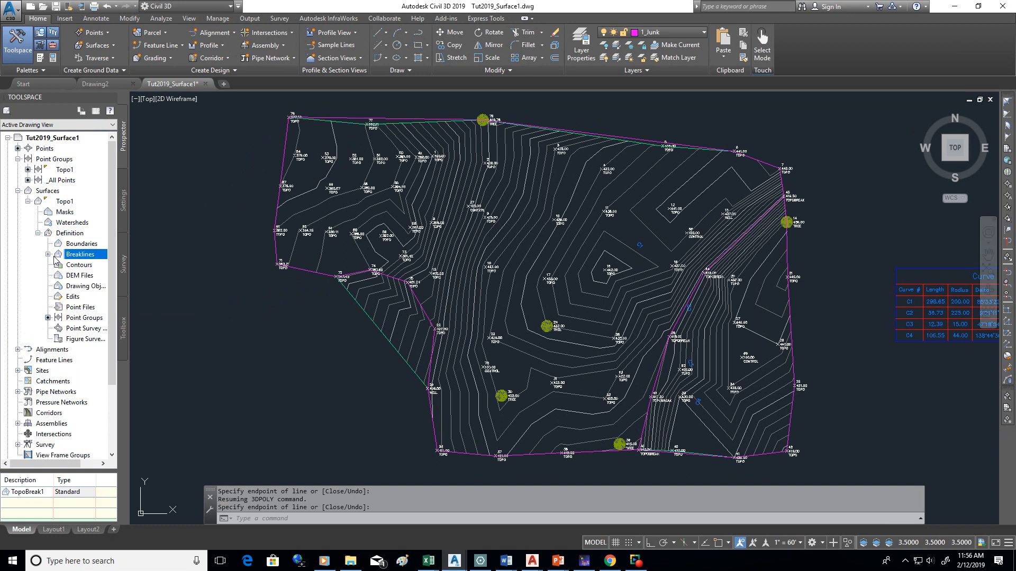
- Add an Outer boundary named Topo1Bound with non-destructive breakline to the Topo1 surface, using the magenta perimeter polyline
right_click(79, 244)
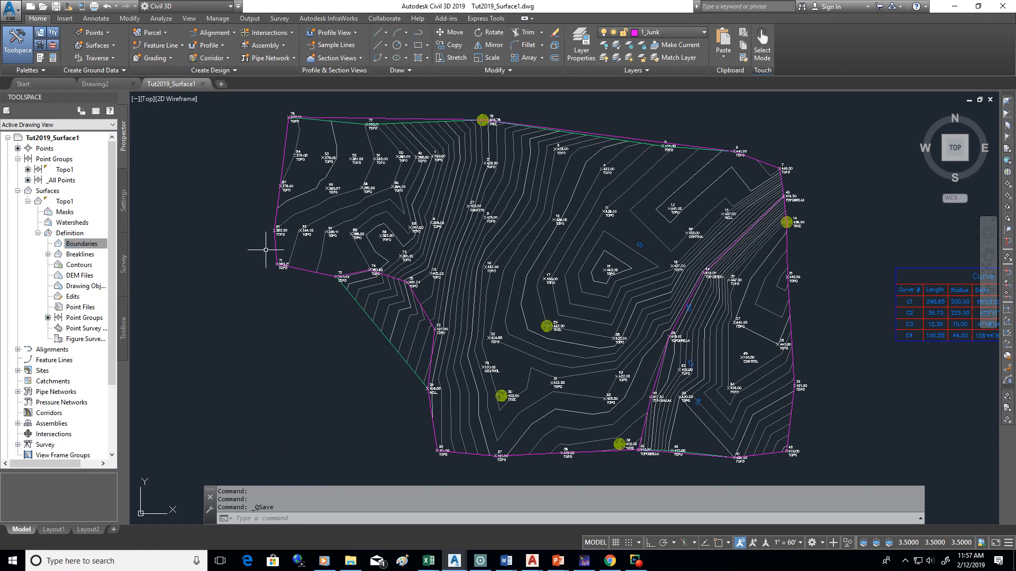
right_click(94, 245)
click(121, 250)
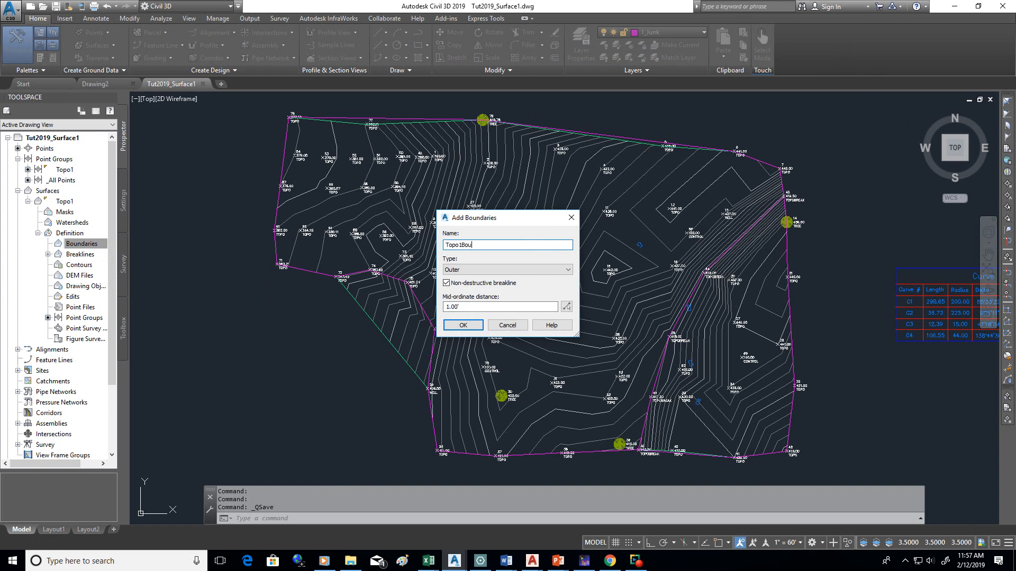
text(Topo1Bound)
click(463, 325)
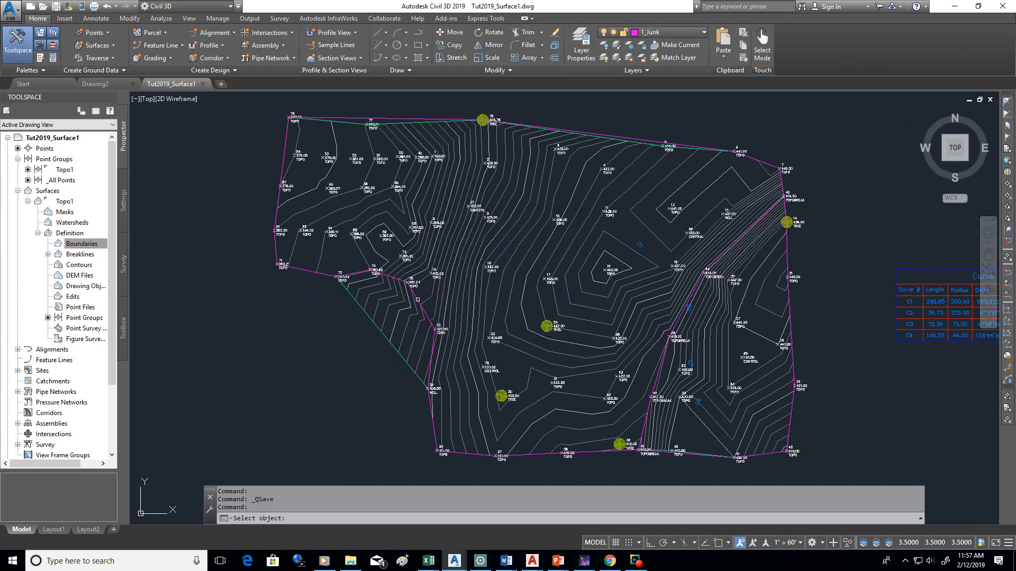
click(428, 308)
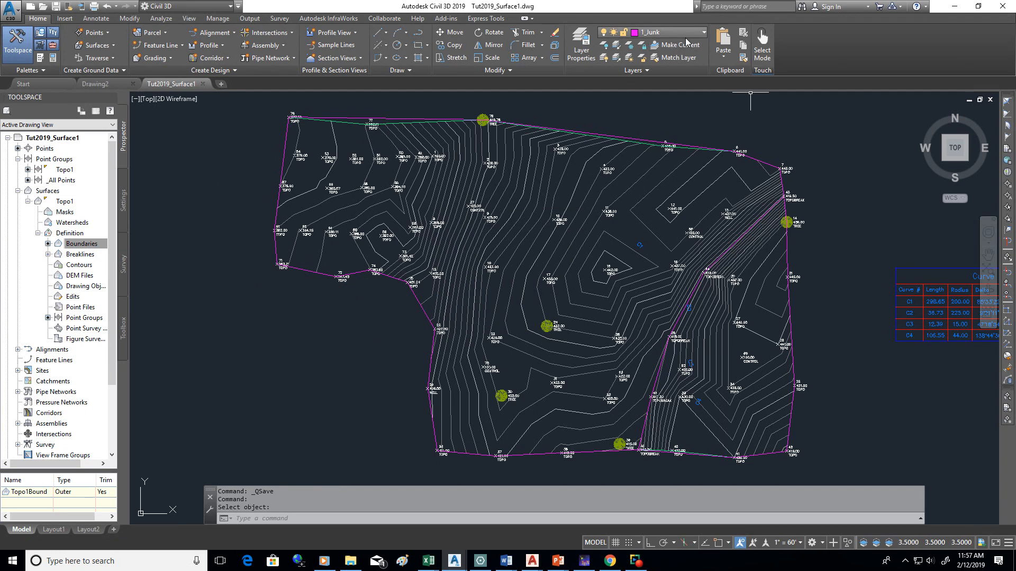
- Make layer 0 current and freeze the 1_Junk layer
click(704, 32)
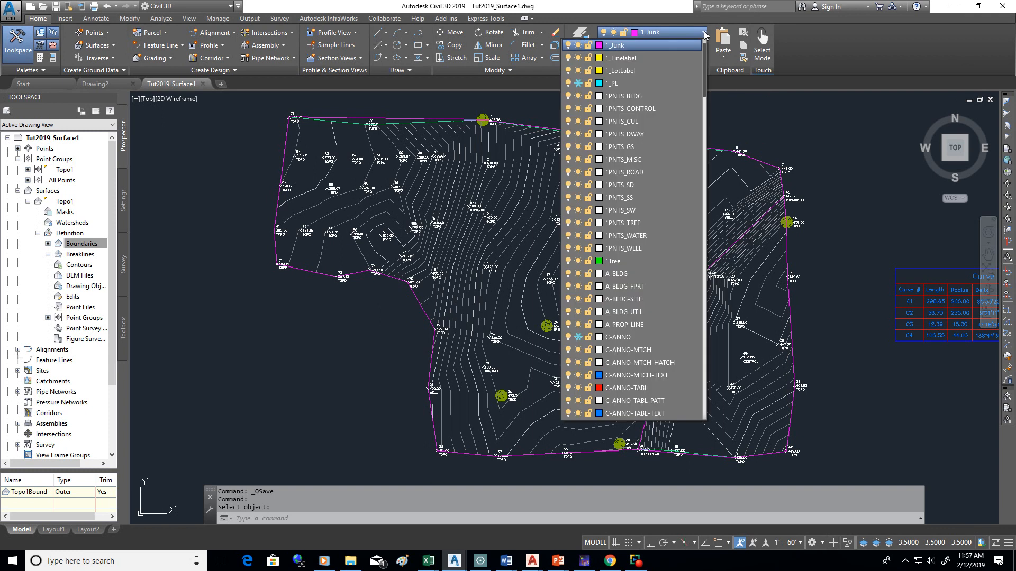
scroll(703, 77, up, 2)
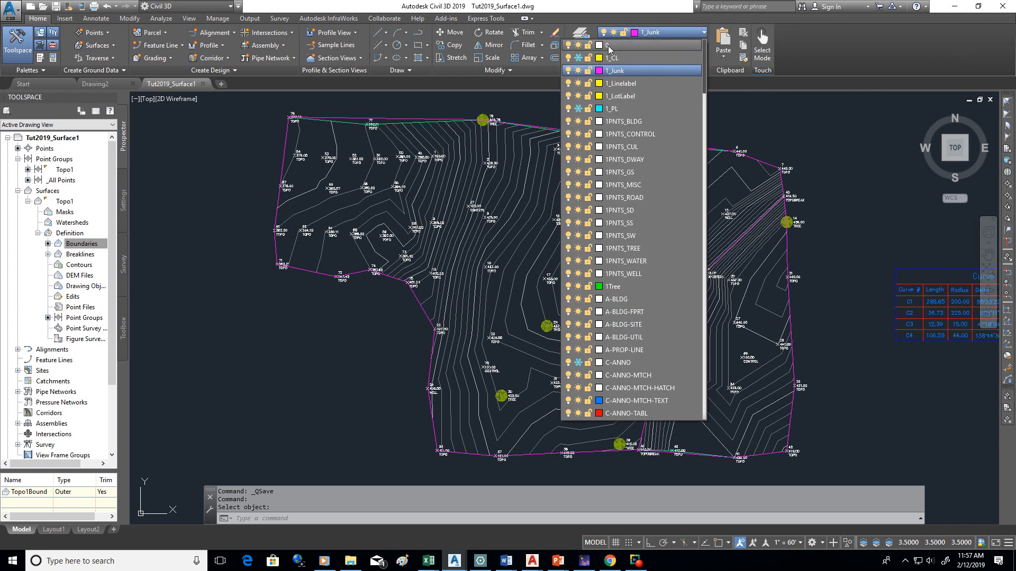
click(608, 45)
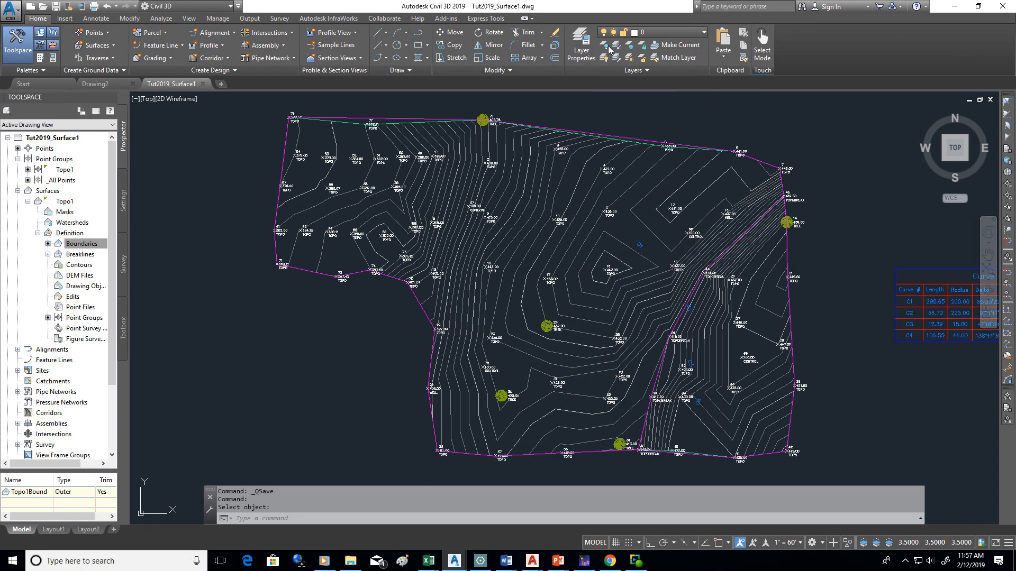
click(704, 33)
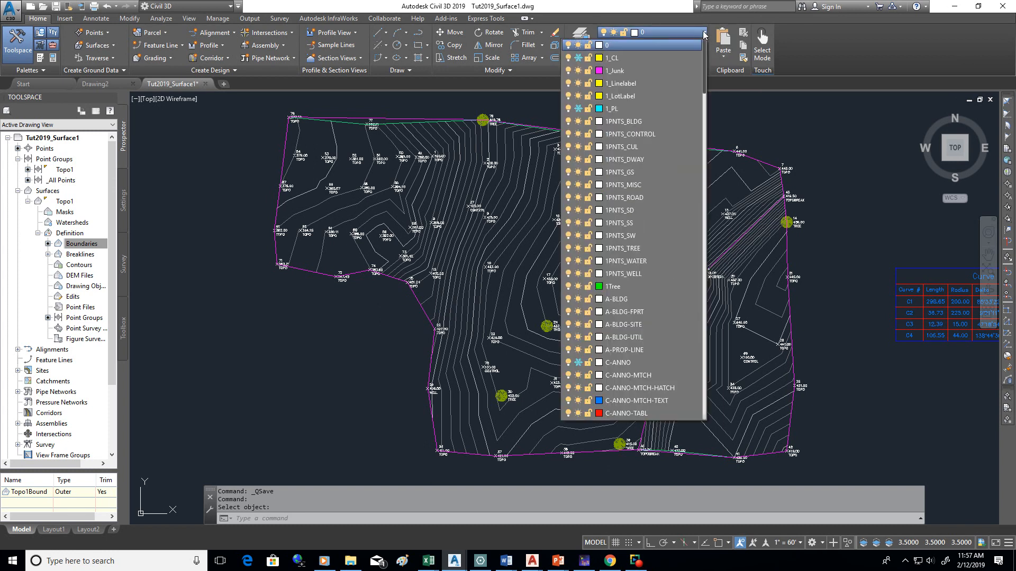
click(580, 71)
click(863, 199)
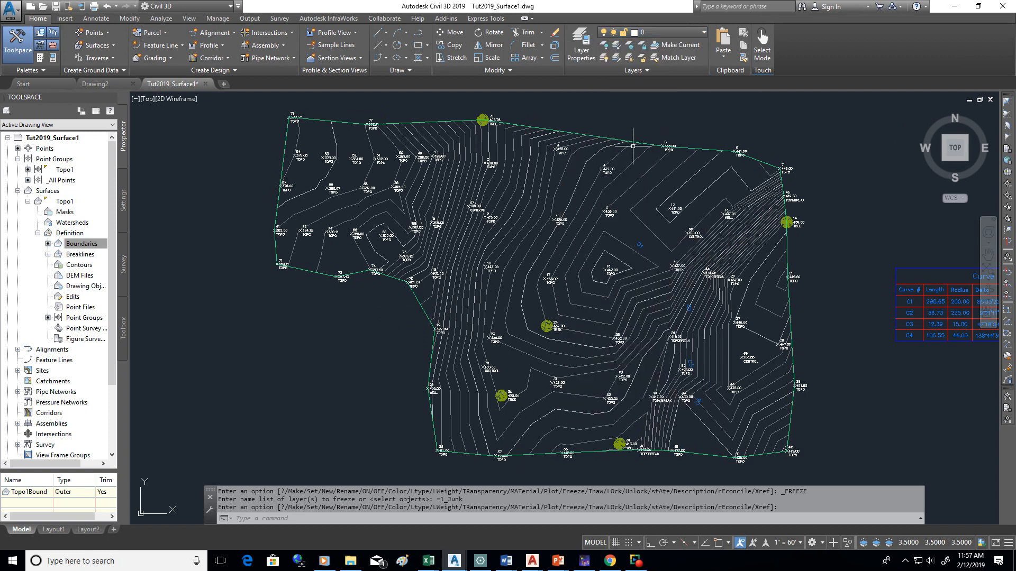
- Freeze the C-TINN-BNDY layer to hide the surface border
click(704, 32)
drag(704, 143, 703, 323)
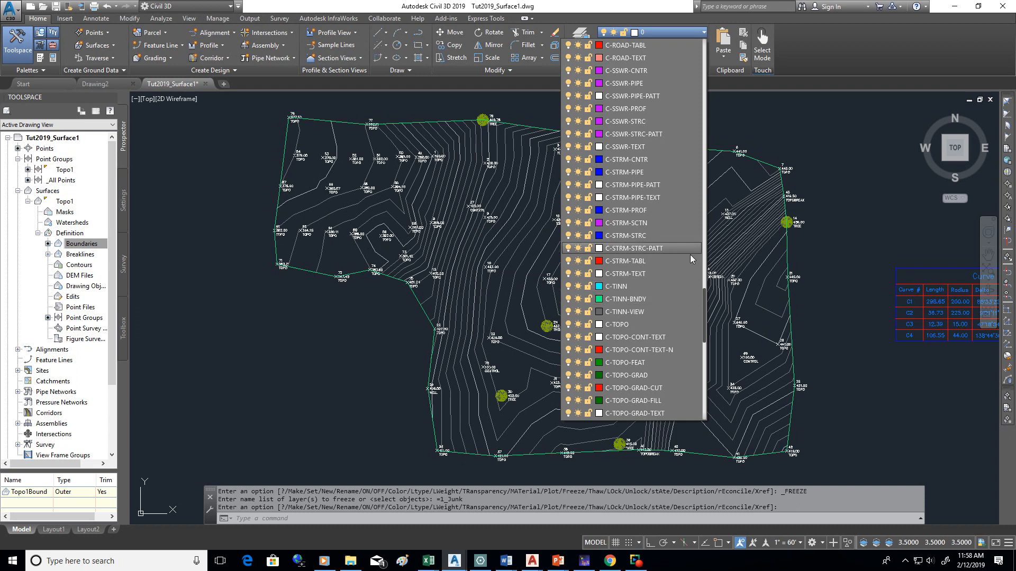
click(578, 300)
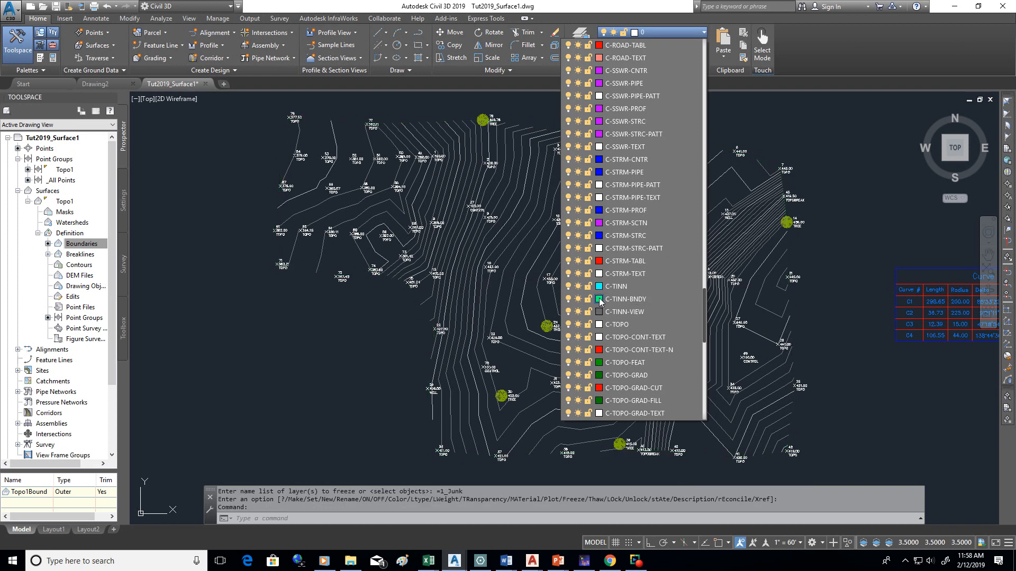
click(853, 247)
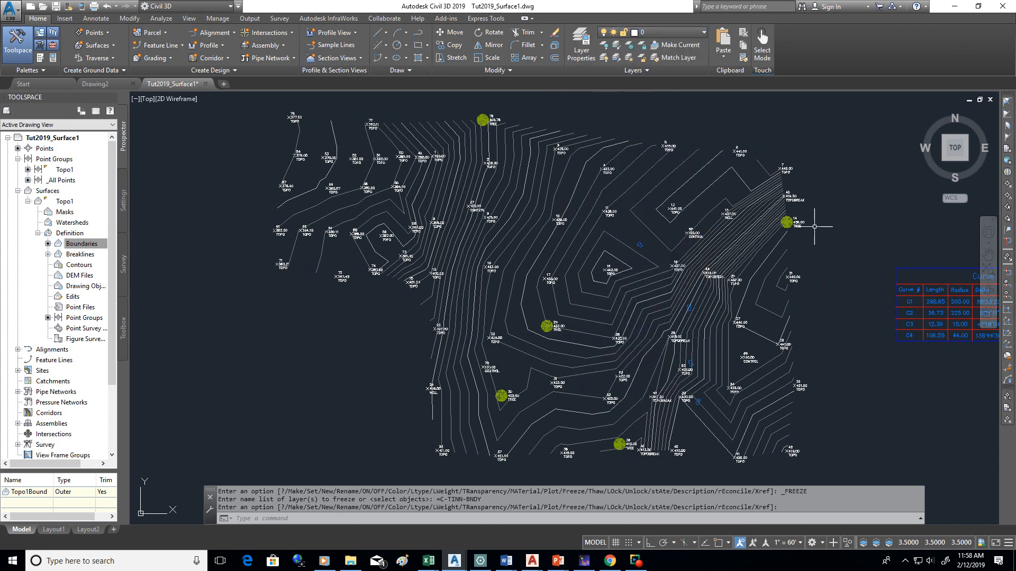
- Set up surface labelling in Add Labels with feature Surface and label type Contour - Single
click(96, 20)
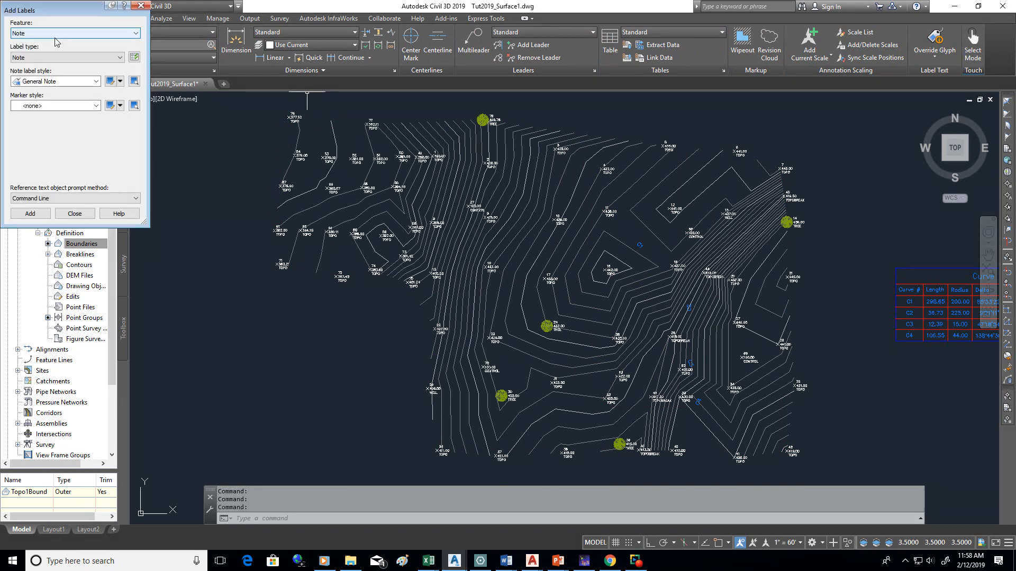
click(137, 34)
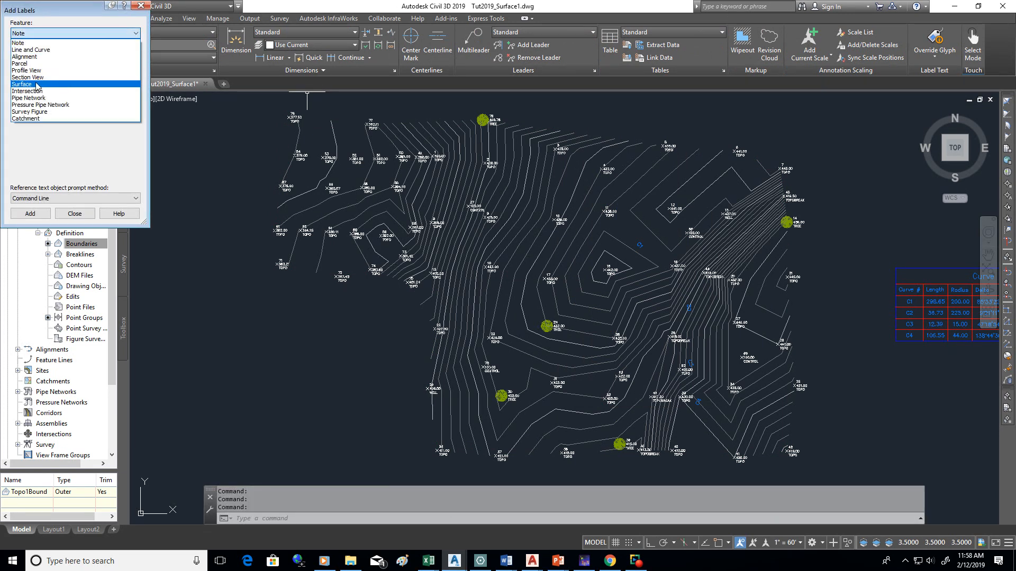
click(37, 87)
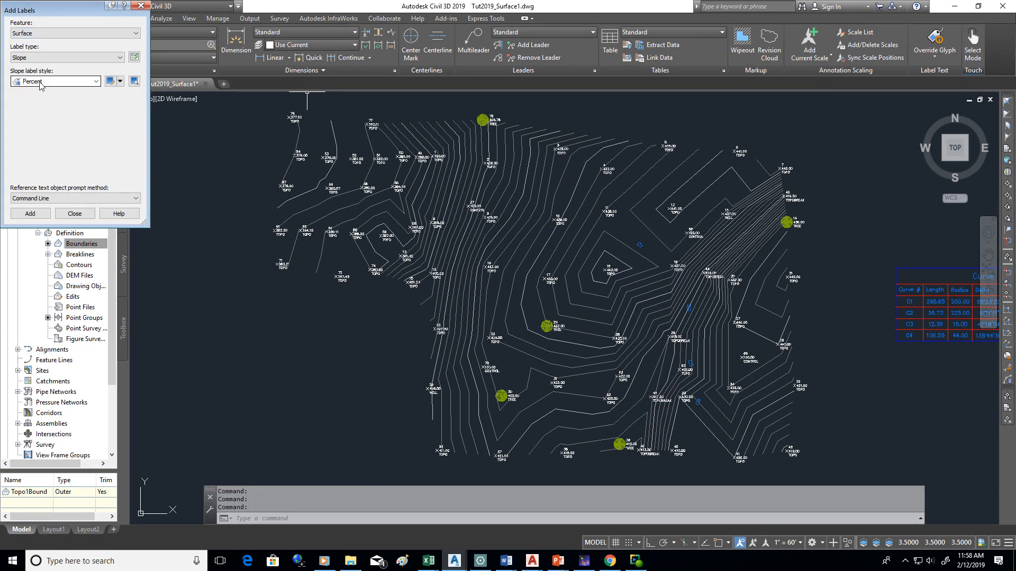
click(119, 57)
click(51, 89)
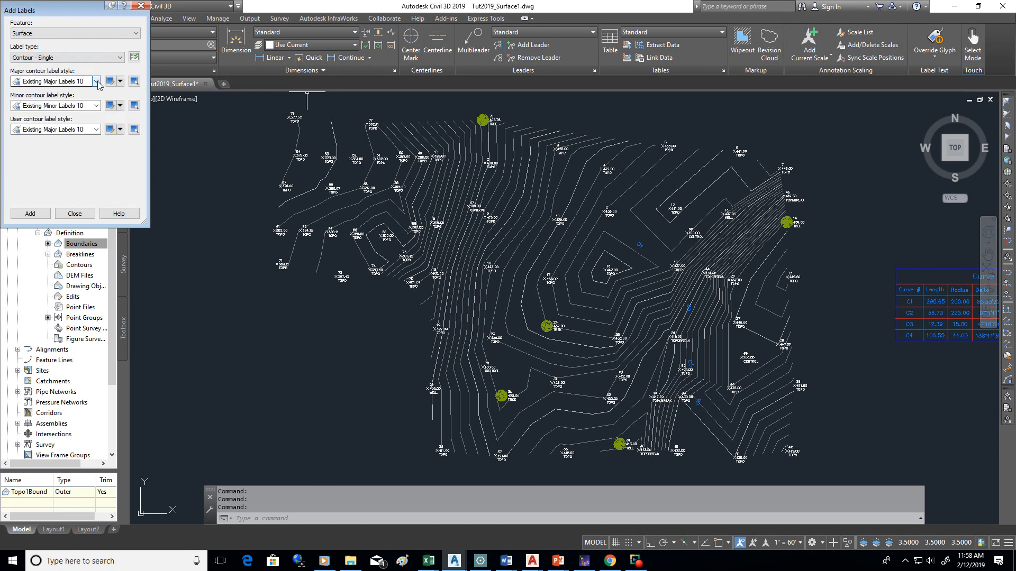
- Set the major and user contour label styles to Existing Major Labels 08 and the minor style to Existing Minor Labels 08
click(95, 81)
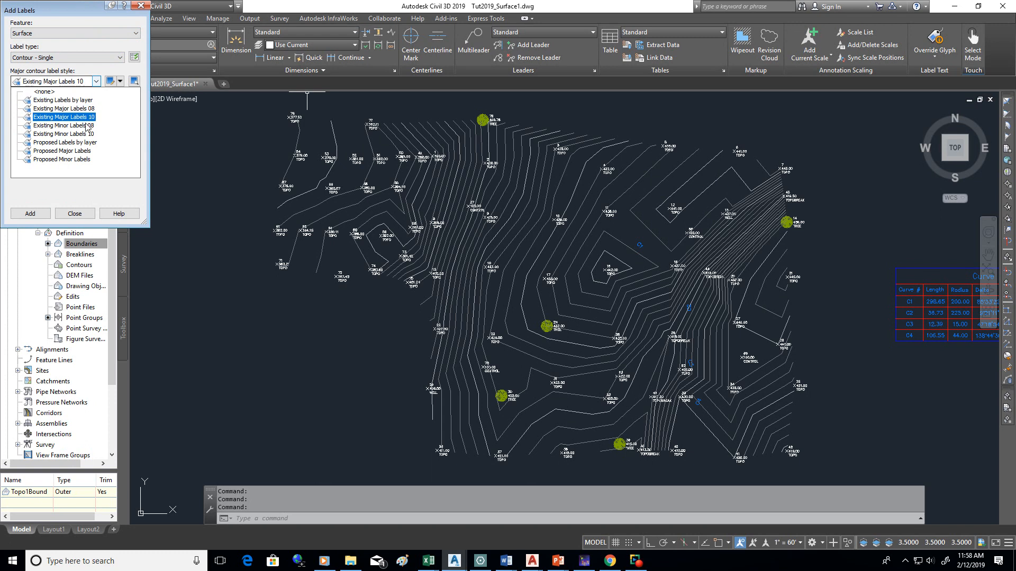
click(88, 125)
click(95, 106)
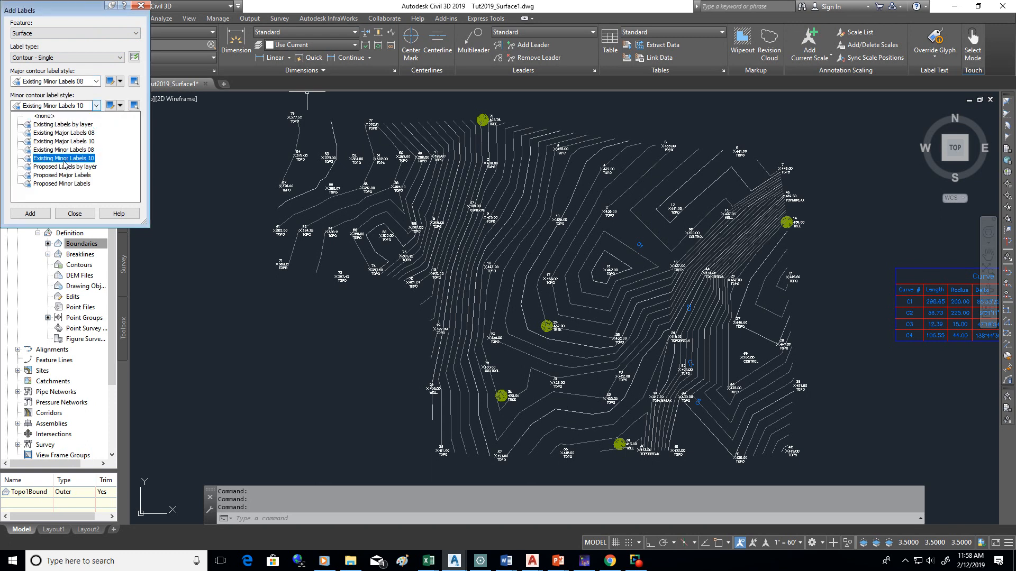
click(68, 150)
click(95, 129)
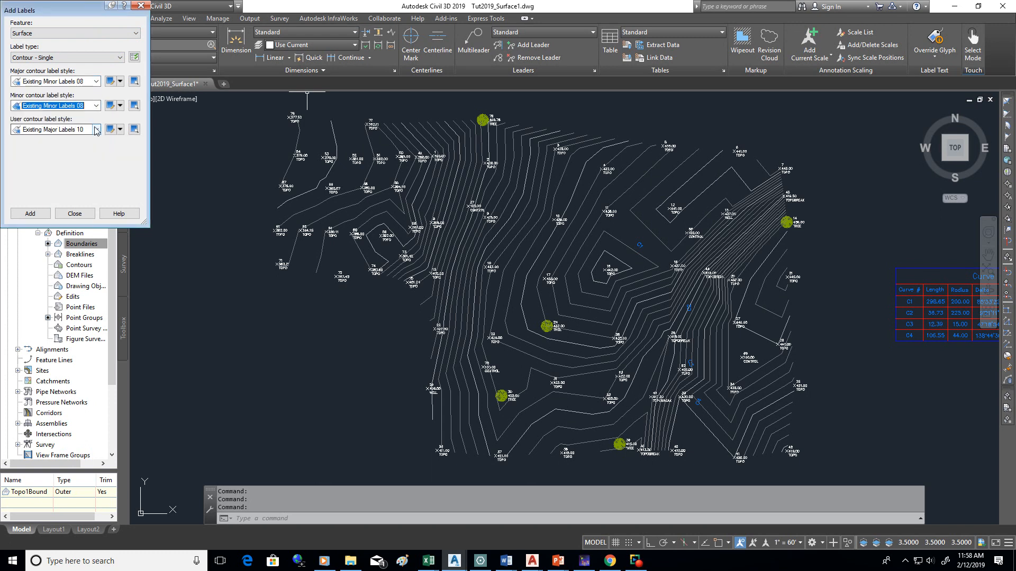
click(79, 178)
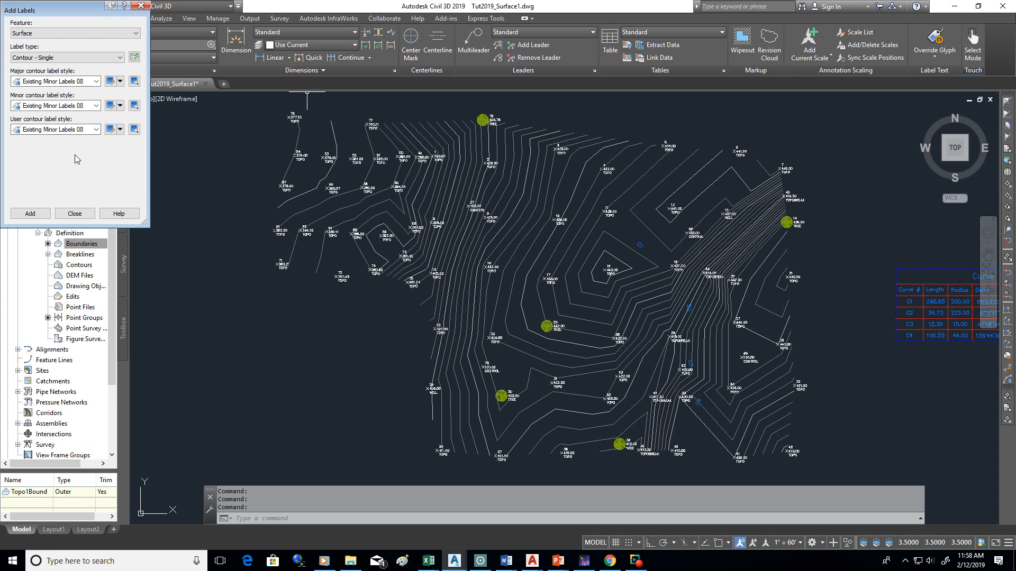
click(96, 82)
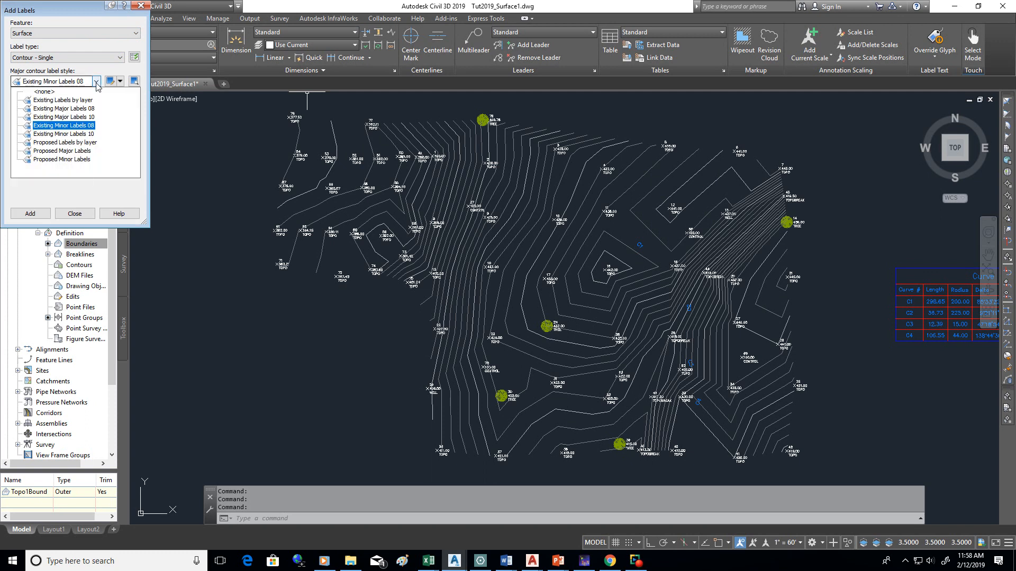
click(80, 109)
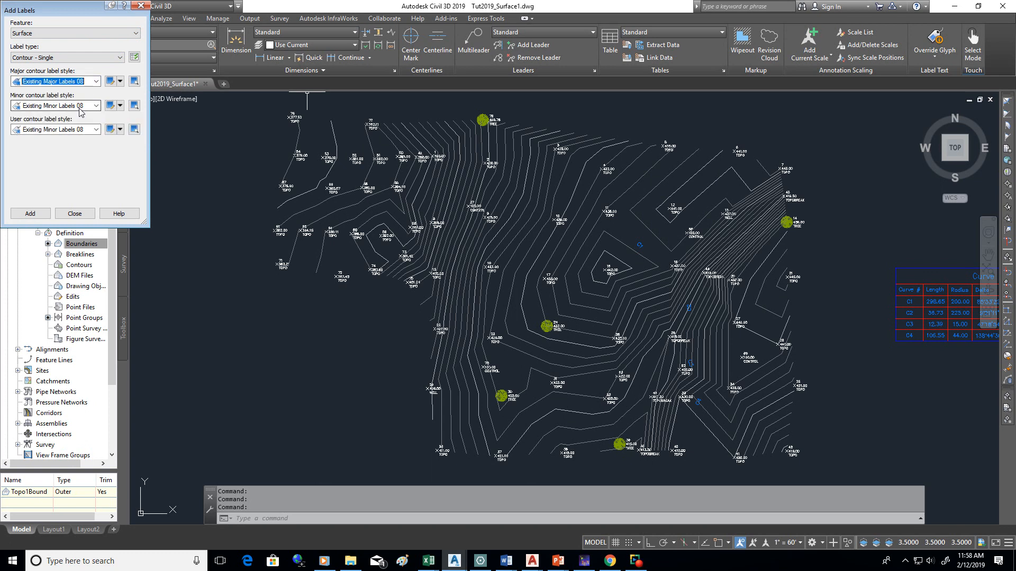
click(97, 130)
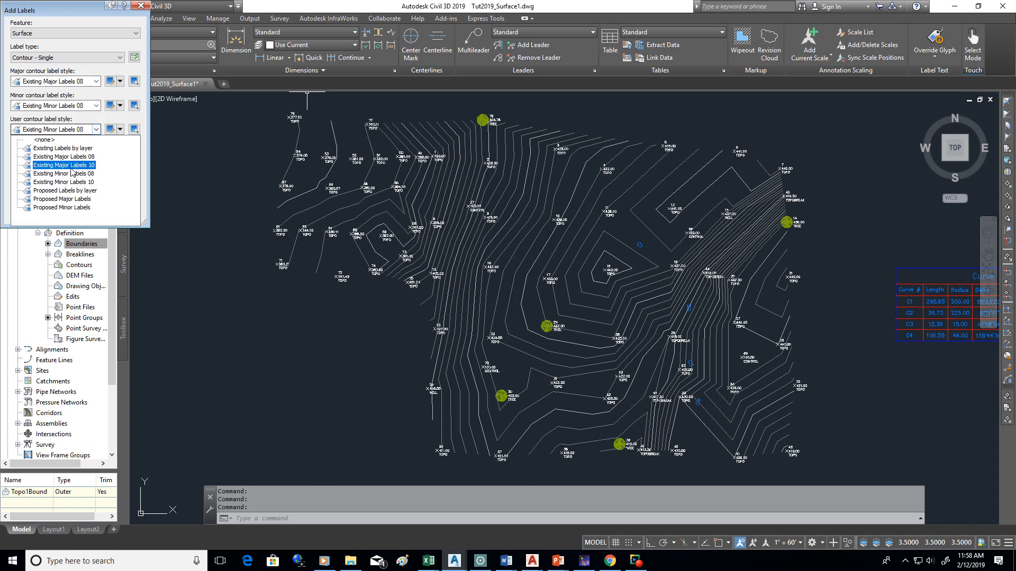
click(106, 157)
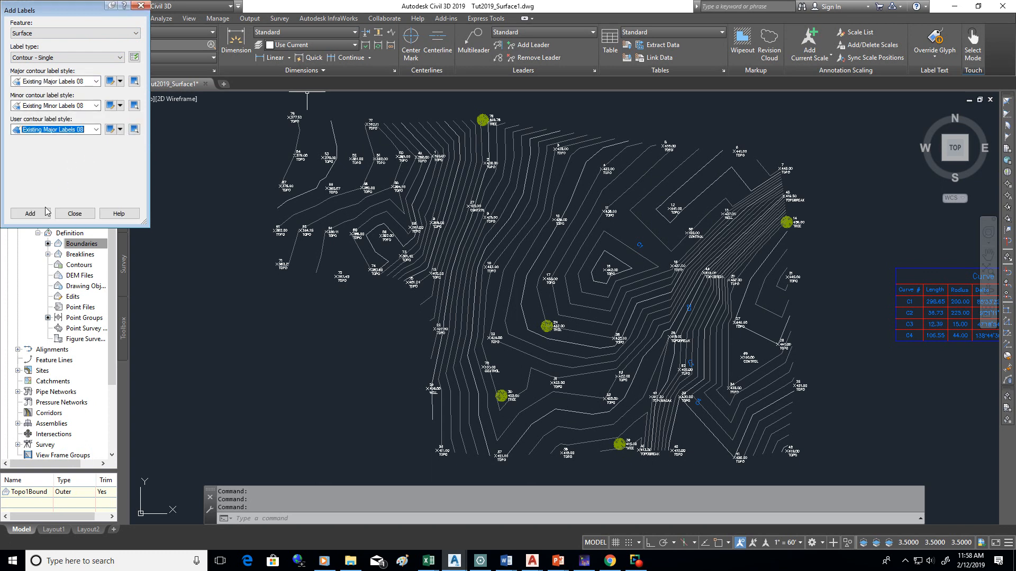
- Place single labels on four major contours between points 17 and 4 side of the slope, plus one on the 426 minor contour
click(30, 213)
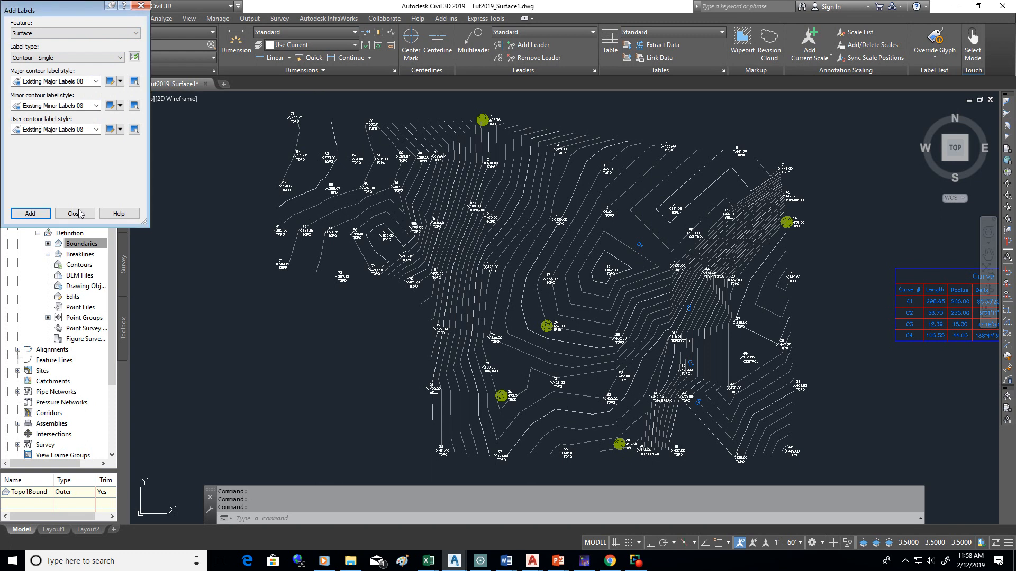
click(535, 258)
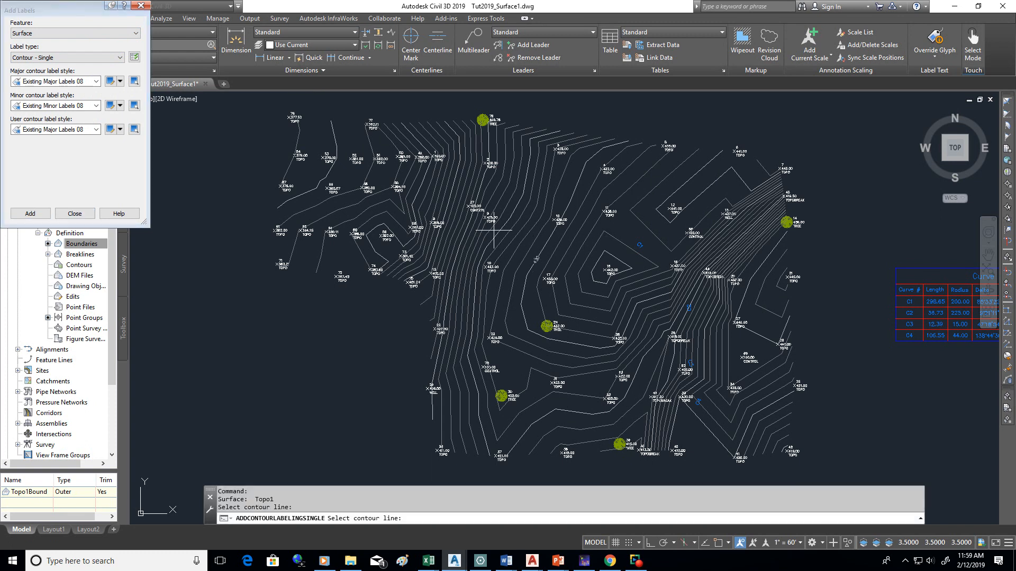
click(515, 206)
click(457, 253)
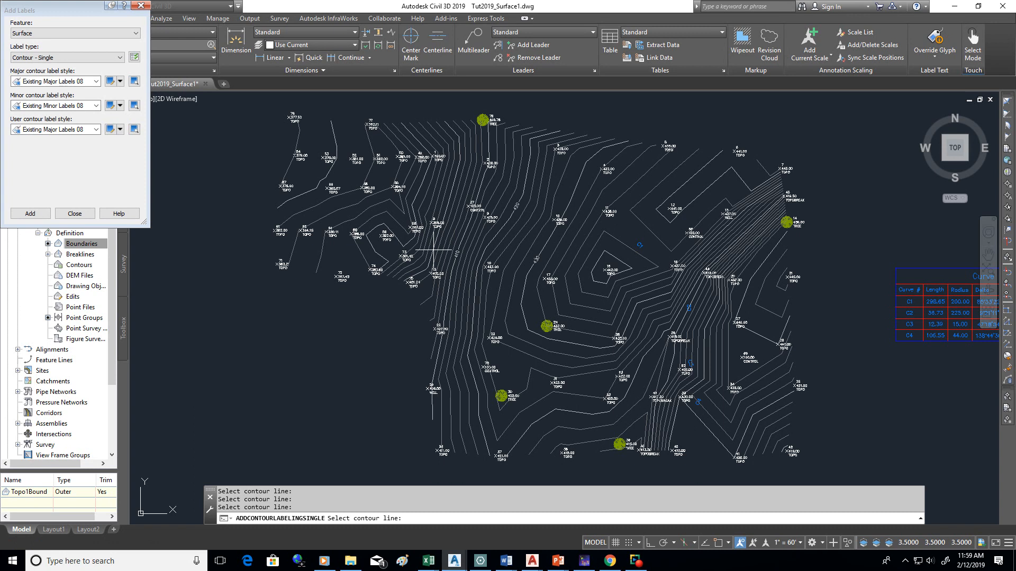
click(433, 250)
click(75, 213)
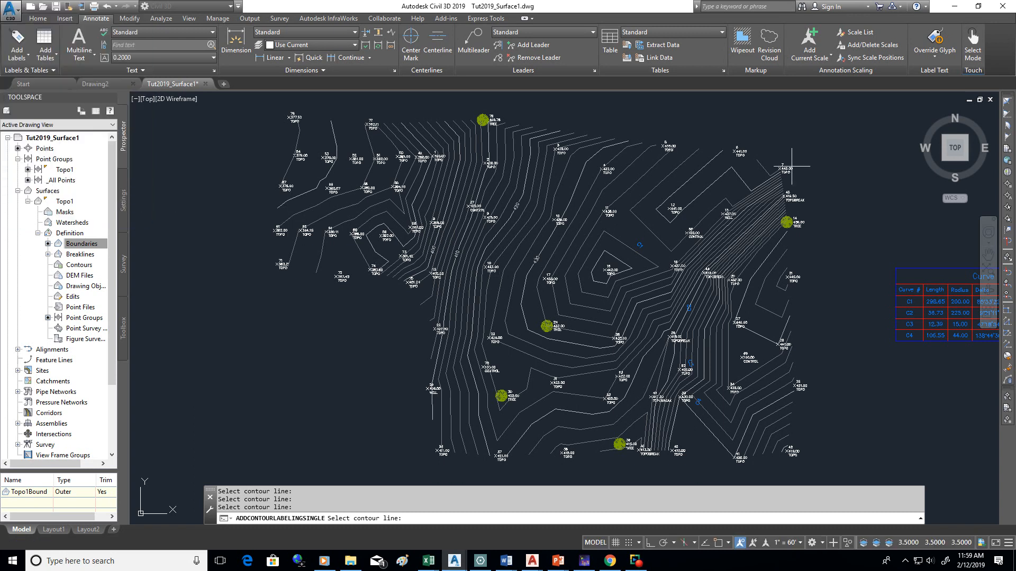
key(Return)
click(517, 247)
key(Escape)
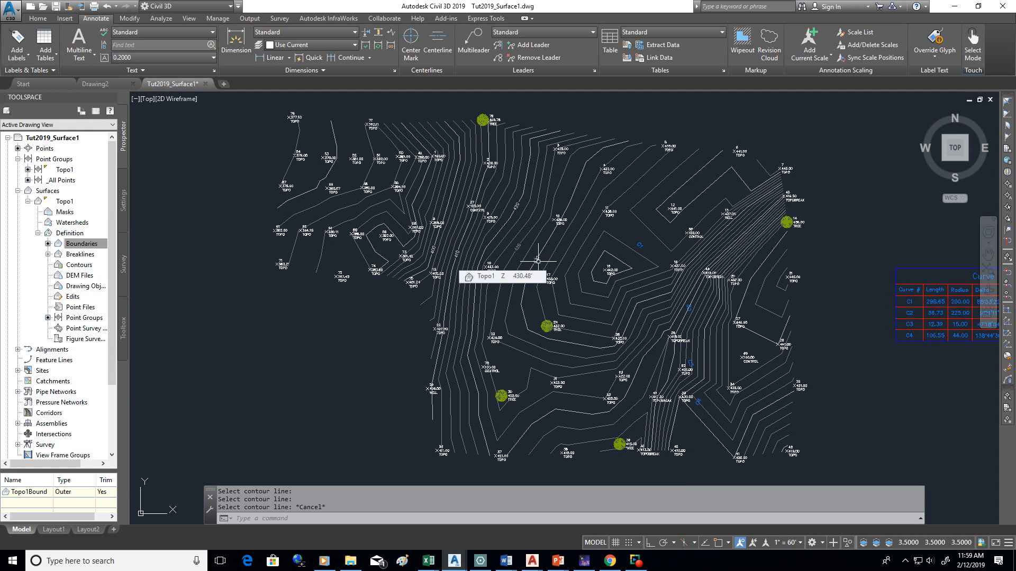
- Move the 430 contour label along its contour line to just below the 429.00 TOPO point
text(z)
key(Return)
text(w)
key(Return)
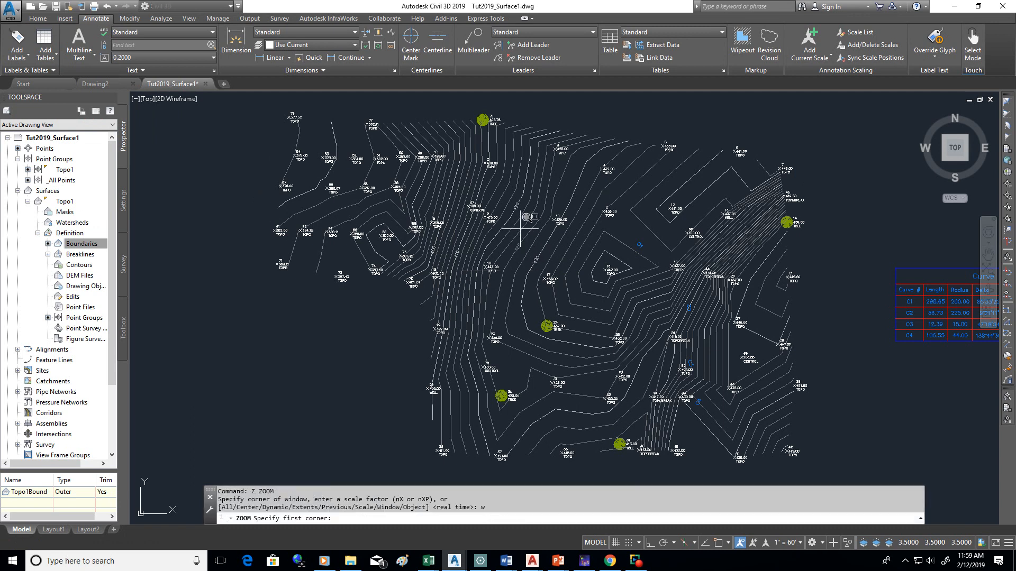
click(520, 217)
click(571, 287)
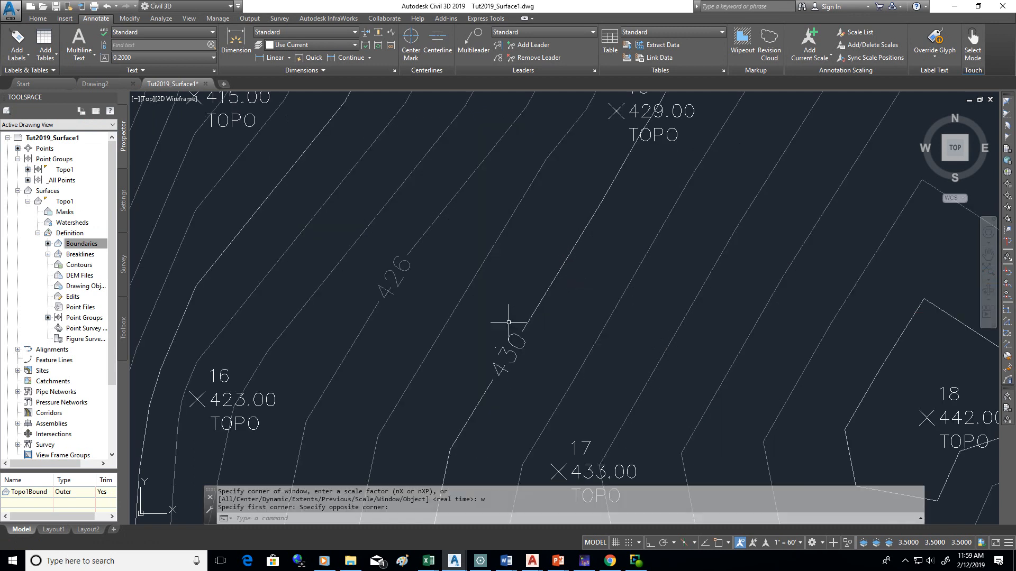
click(504, 353)
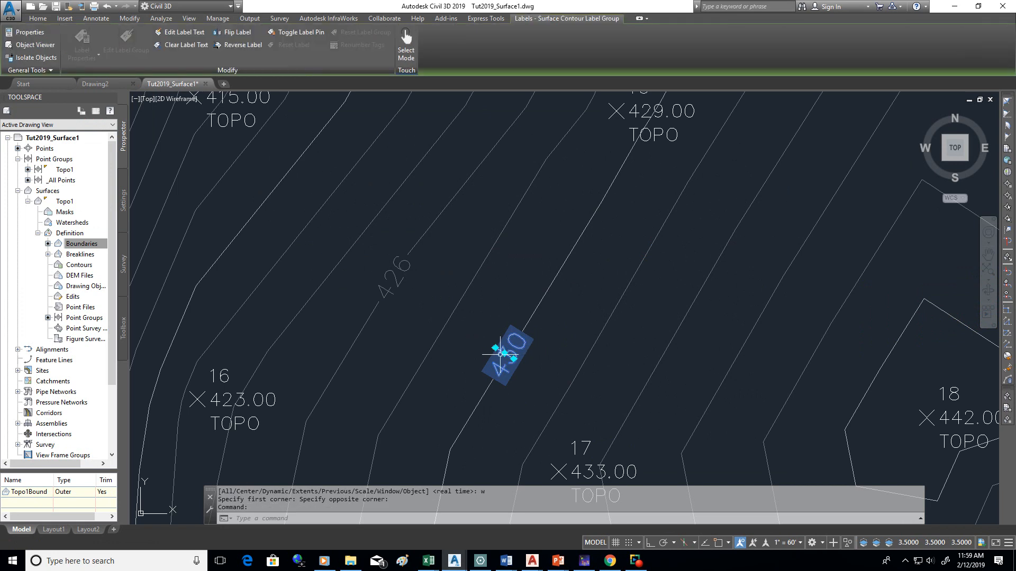
click(504, 353)
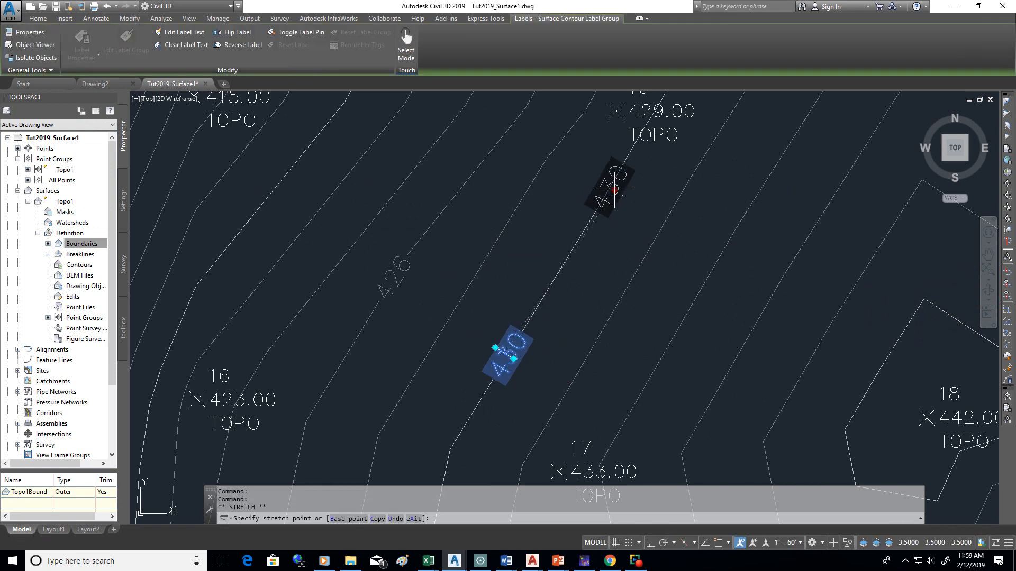
click(614, 186)
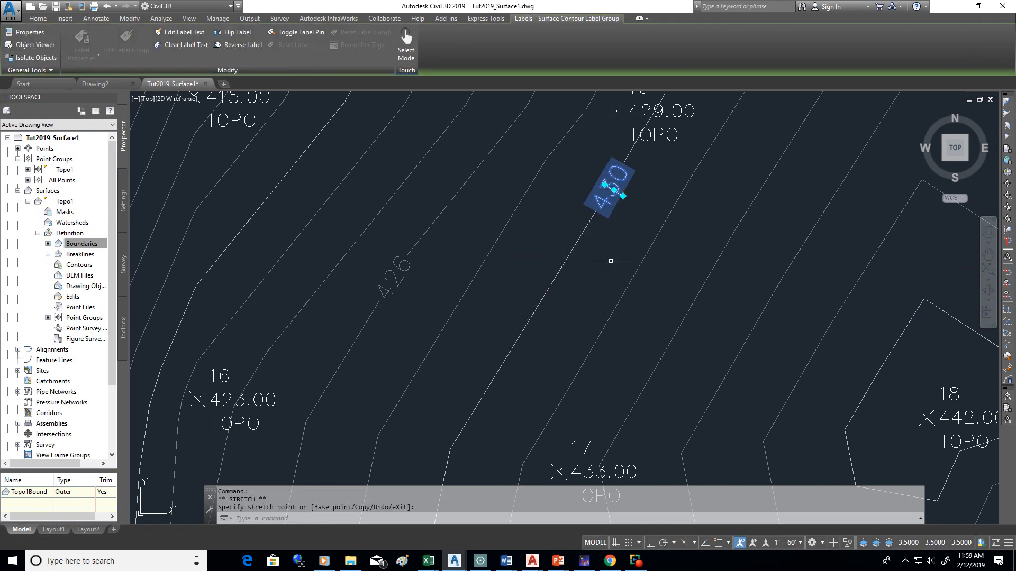
key(Escape)
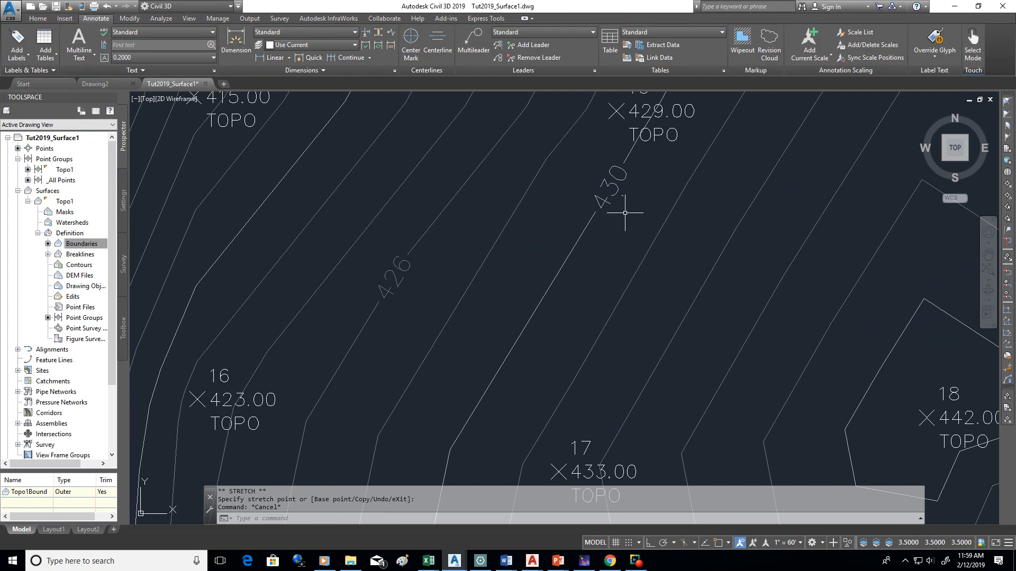
click(634, 564)
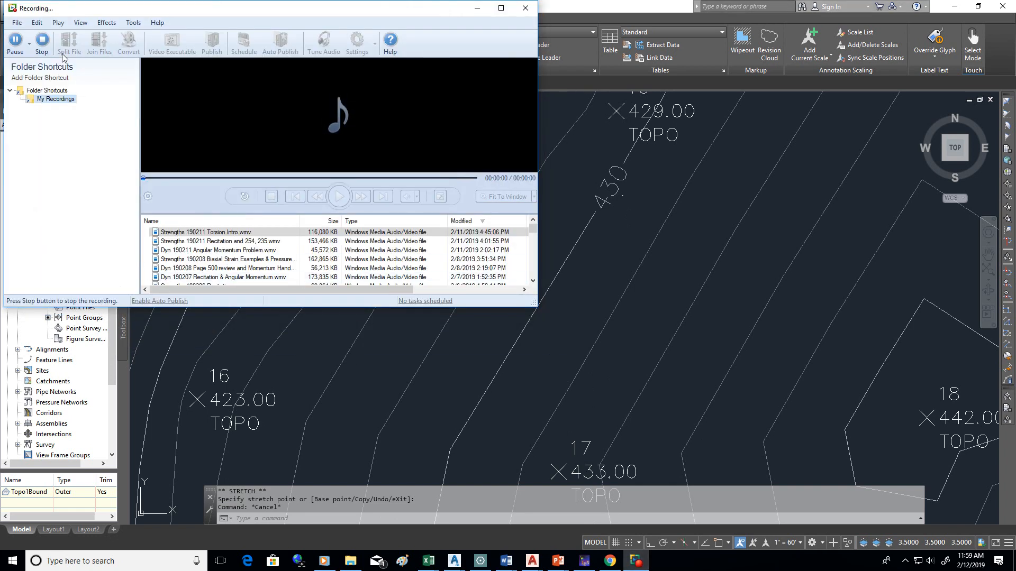